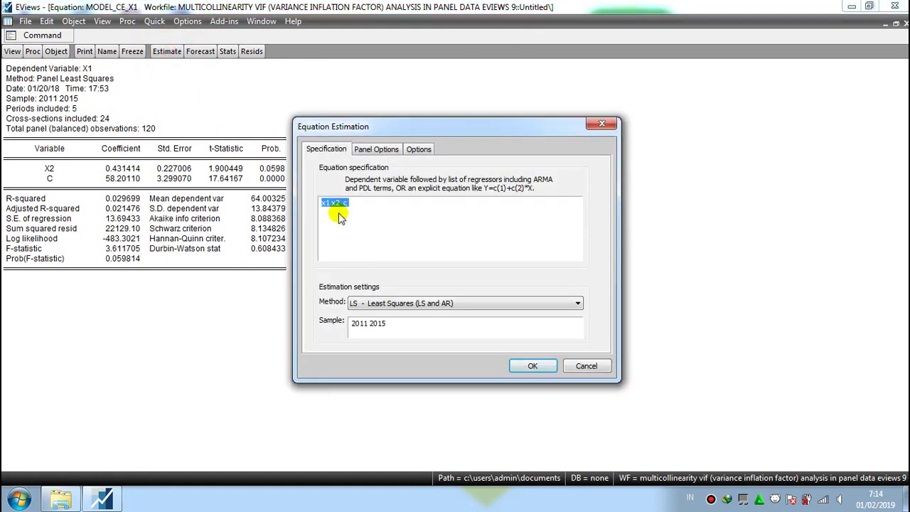
Step: Estimate the equation x1 x2 c with the least squares method over the sample 2011 2015
left_click(357, 208)
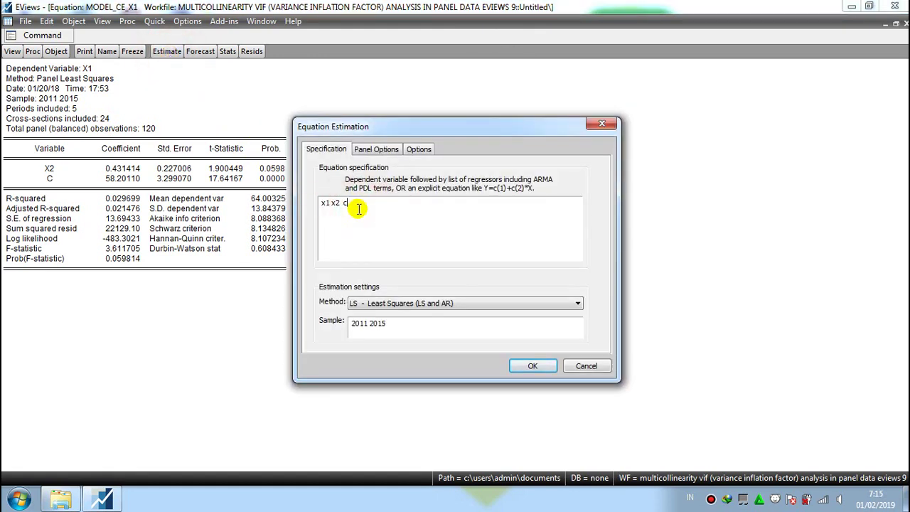
left_click(532, 367)
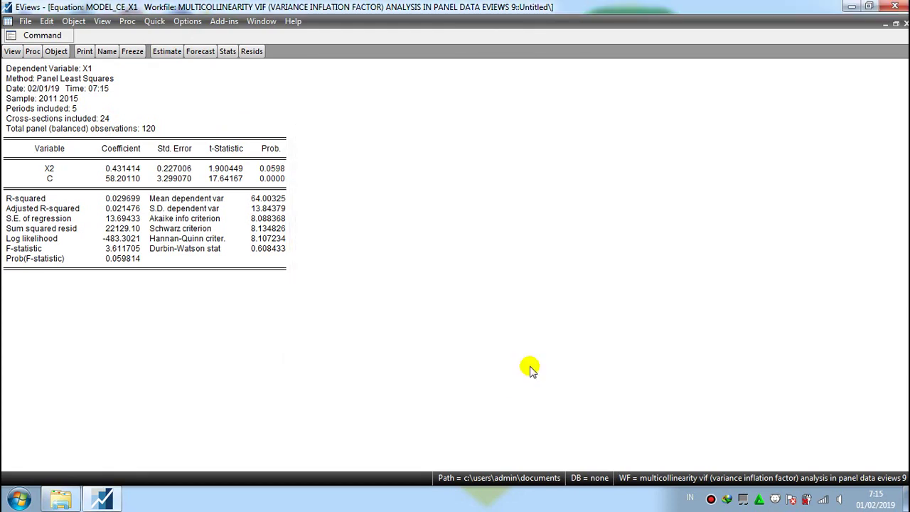
Step: Open the Excel worksheet "Multicollinearity VIF (Variance Inflation Factor) Analysis in Panel data EVIEWS 9" and show its Common Effect Model (CEM) sheet
left_click(63, 501)
left_click(314, 299)
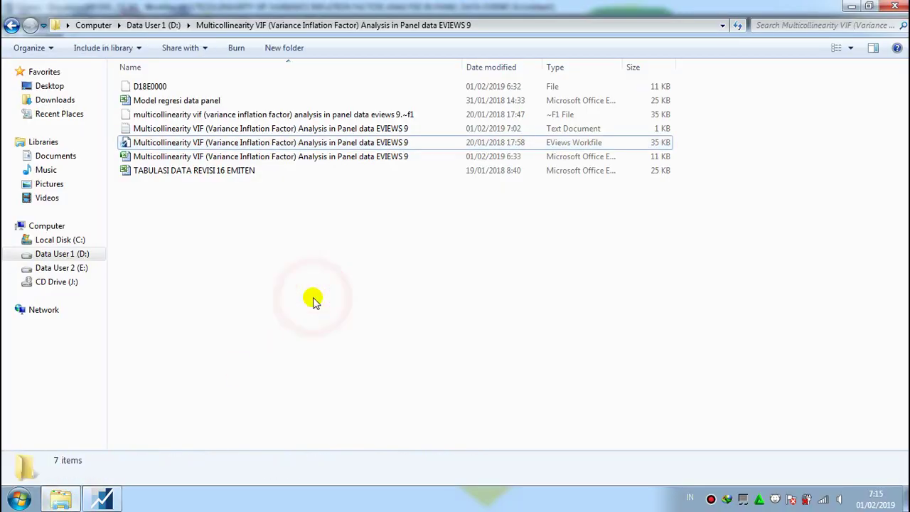
left_click(338, 156)
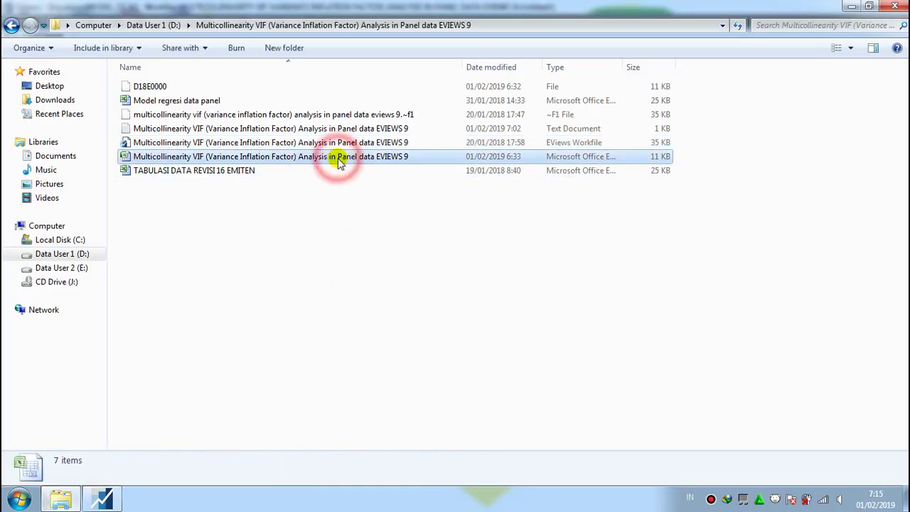
right_click(338, 161)
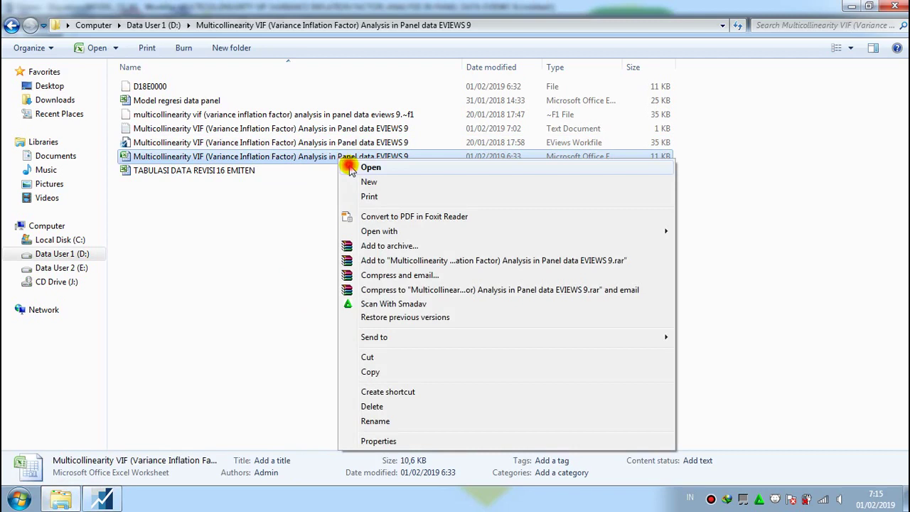
left_click(370, 168)
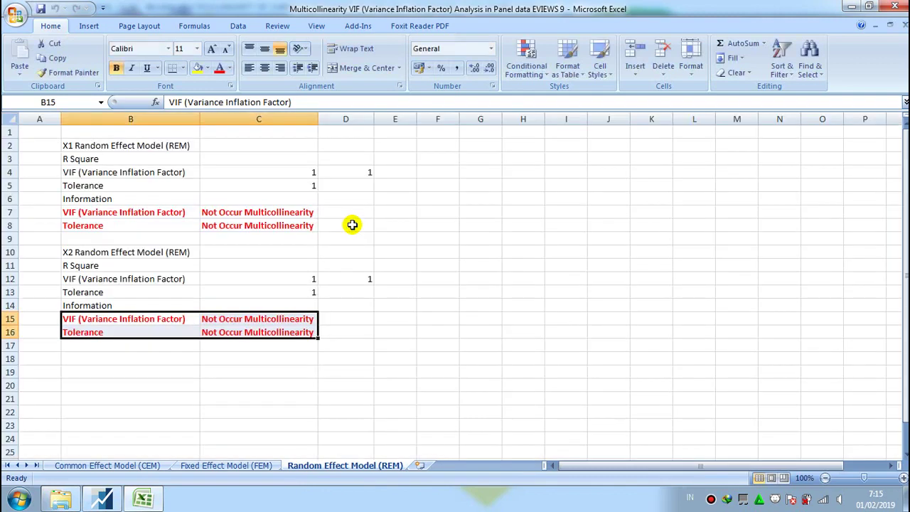
left_click(72, 463)
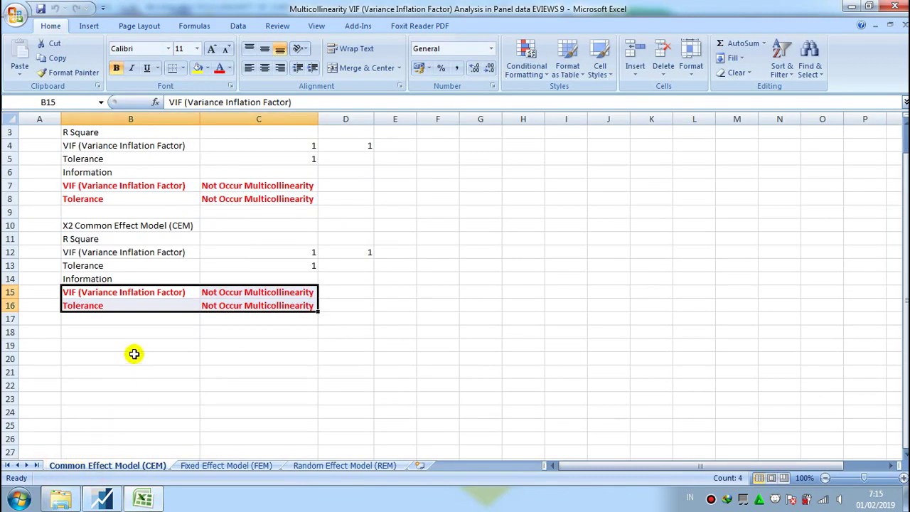
left_click(371, 349)
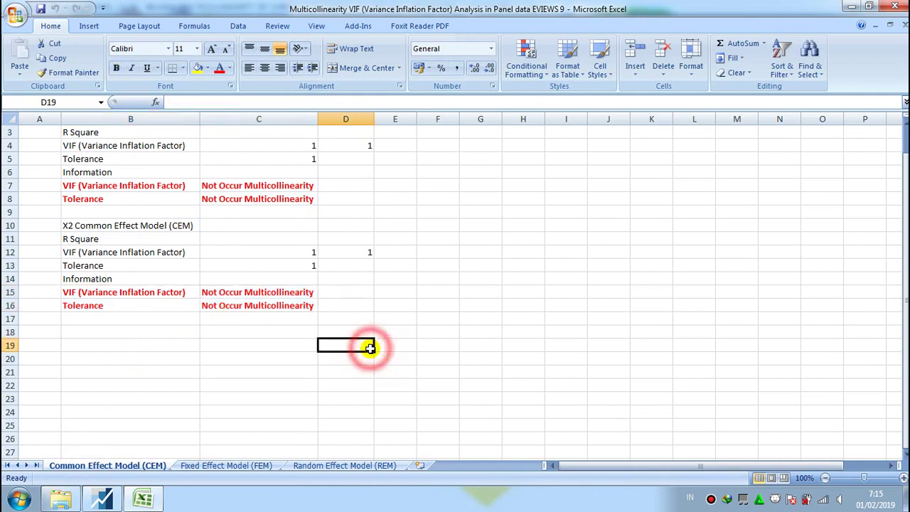
Step: Switch to EViews and copy the R-squared value from the model_ce_x1 estimation output
mouse_move(103, 500)
left_click(137, 457)
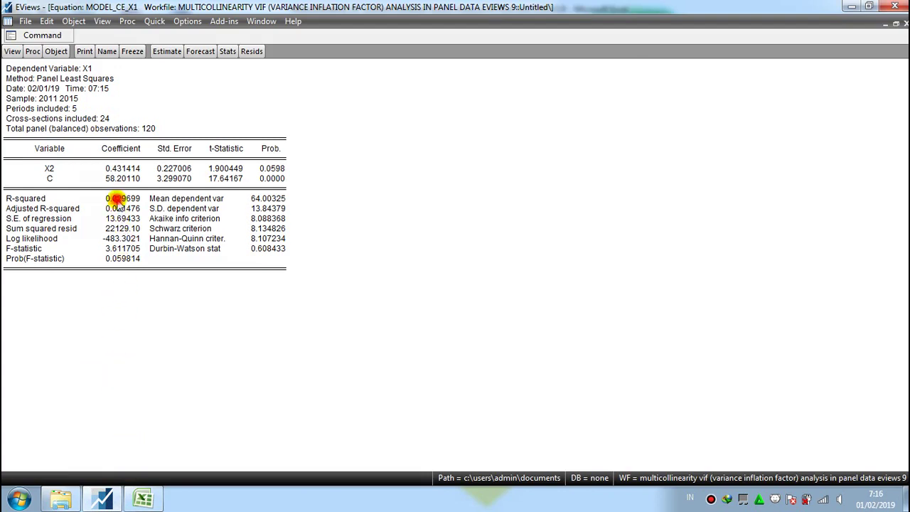
left_click(118, 200)
right_click(118, 201)
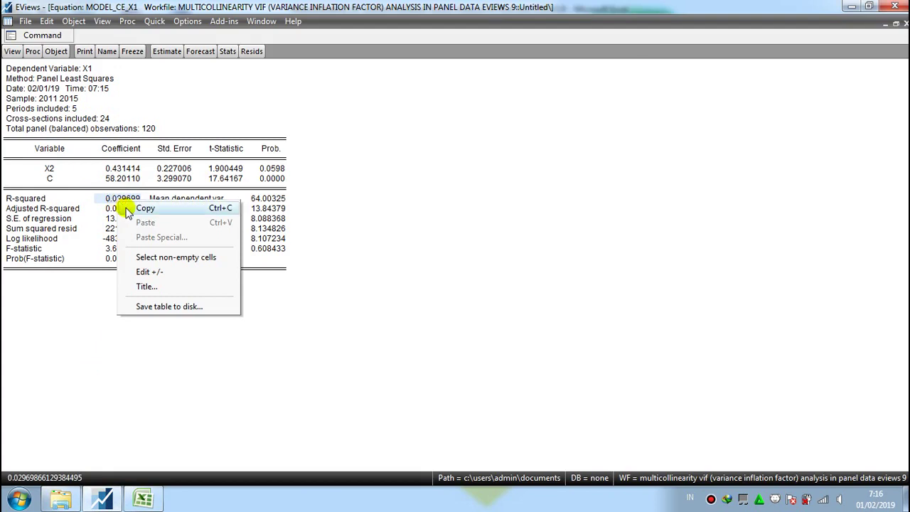
left_click(145, 209)
left_click(389, 298)
left_click(426, 282)
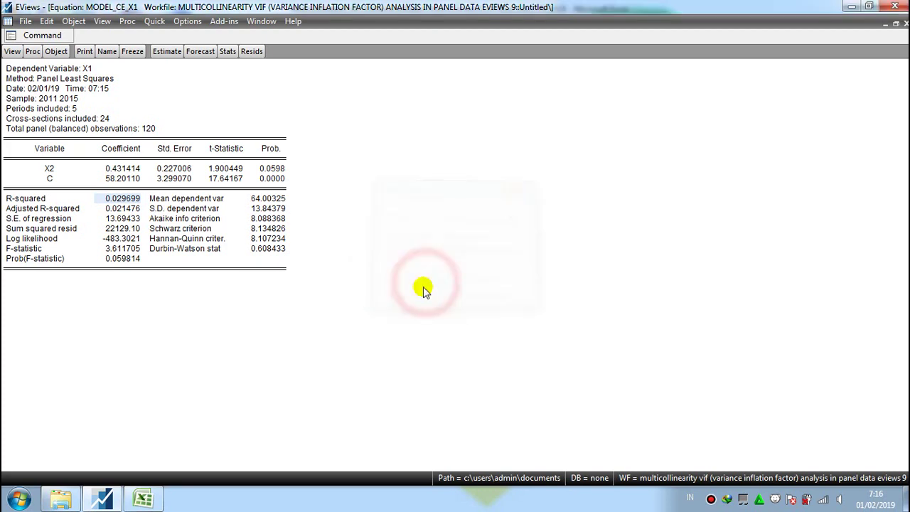
Step: Switch to Excel and paste the R-squared value into cell C3 of the X1 Common Effect Model block
left_click(153, 500)
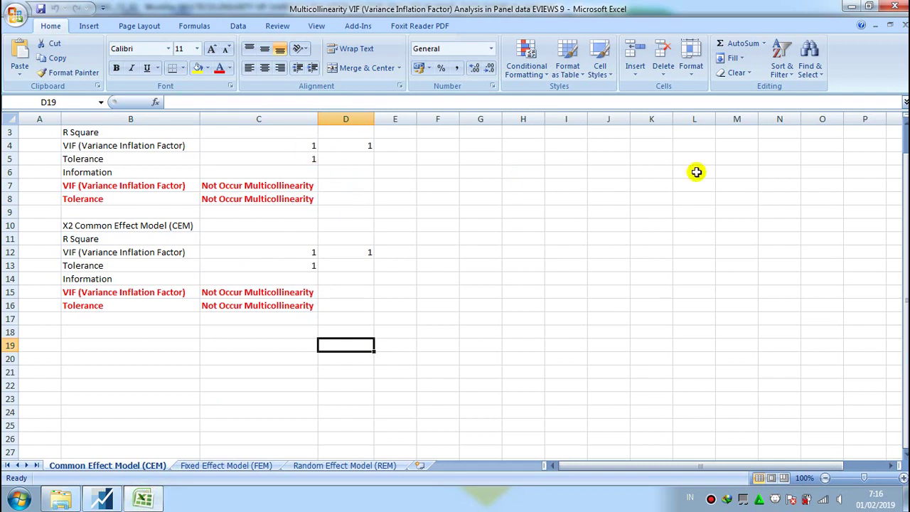
left_click_drag(903, 199, 898, 195)
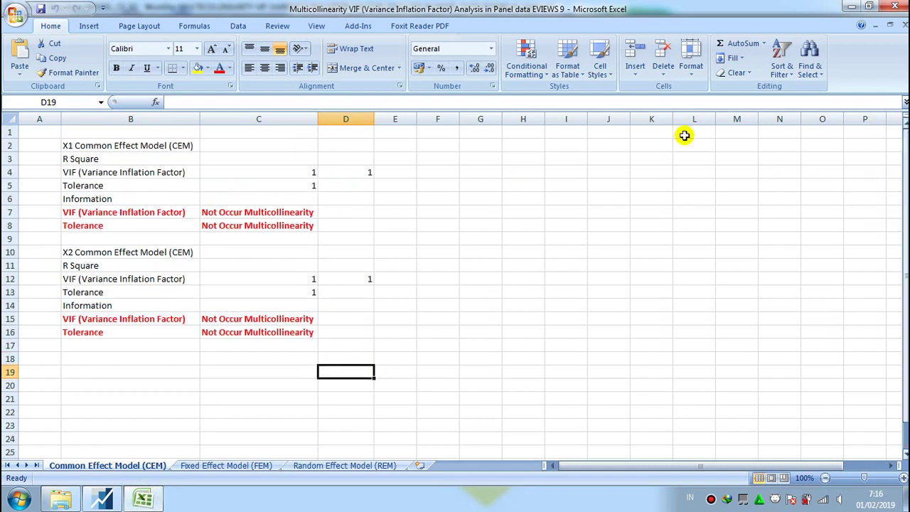
left_click(272, 158)
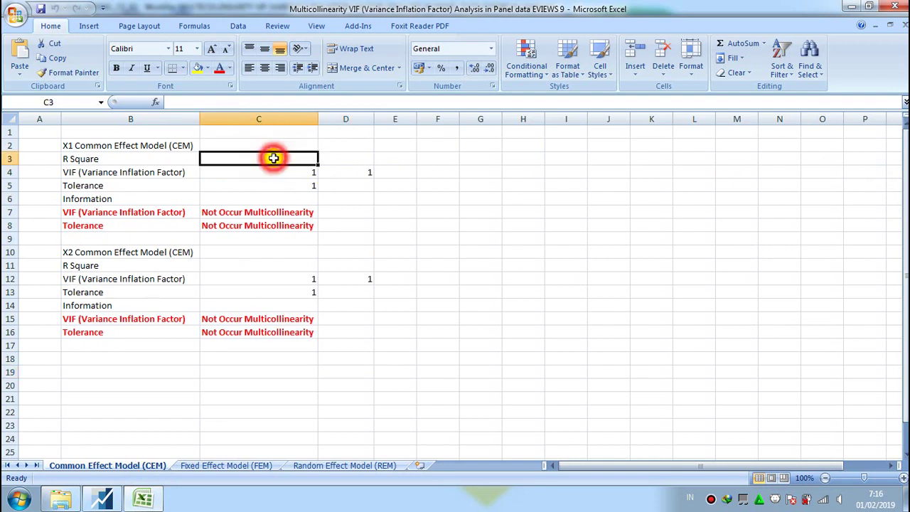
left_click(20, 54)
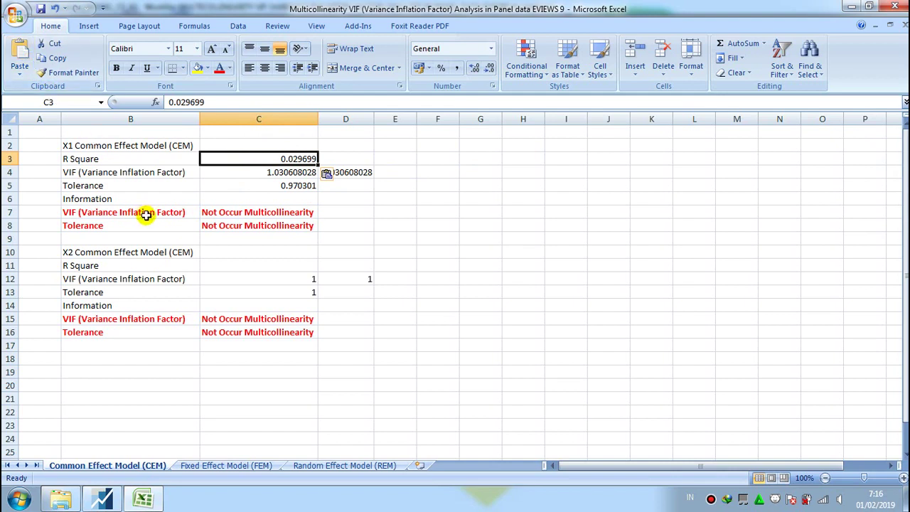
Step: Switch to EViews, close the model_ce_x1 equation and open model_ce_x2 from the workfile
left_click(105, 500)
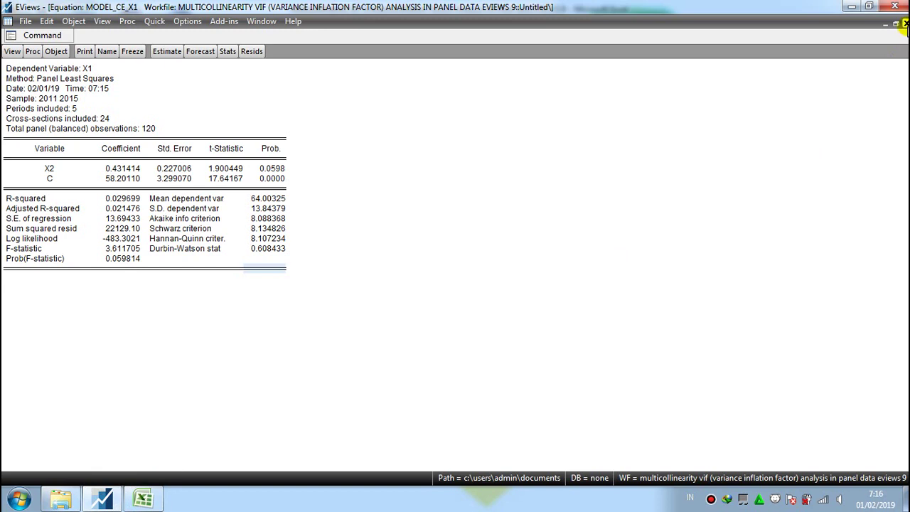
left_click(905, 24)
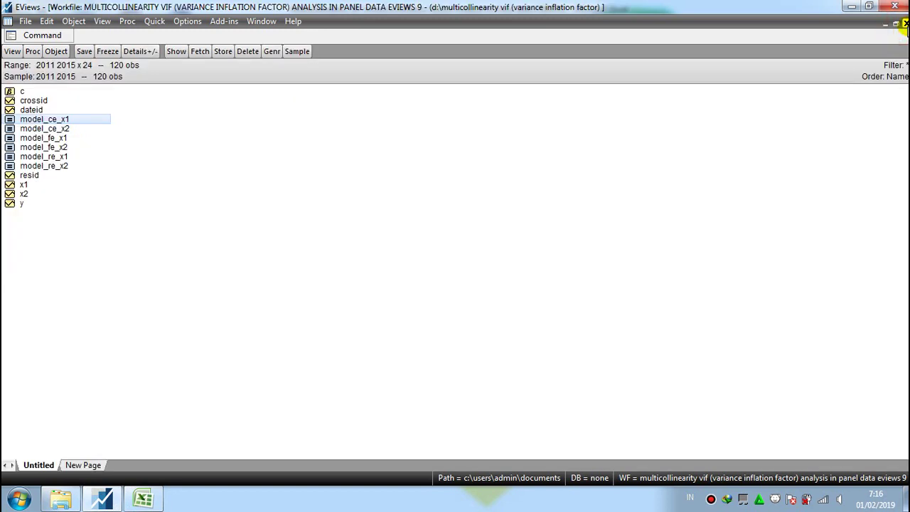
left_click(308, 185)
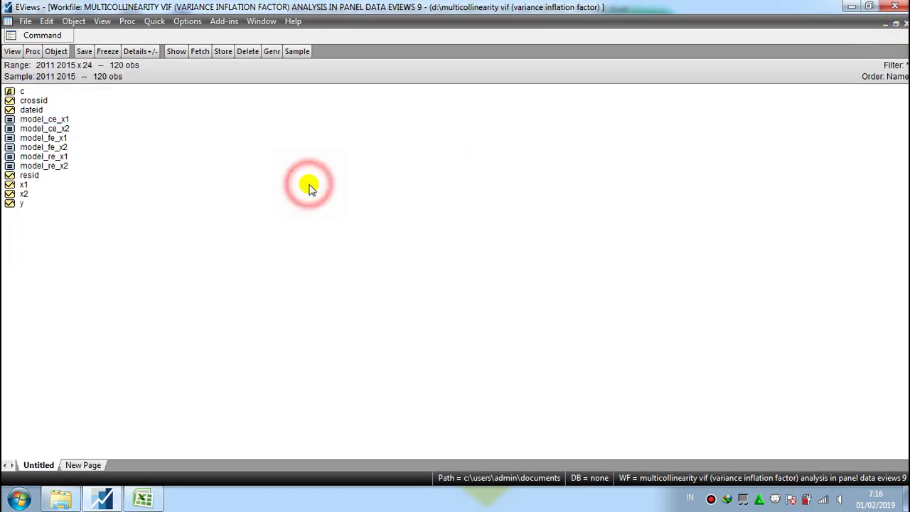
left_click(61, 129)
right_click(62, 130)
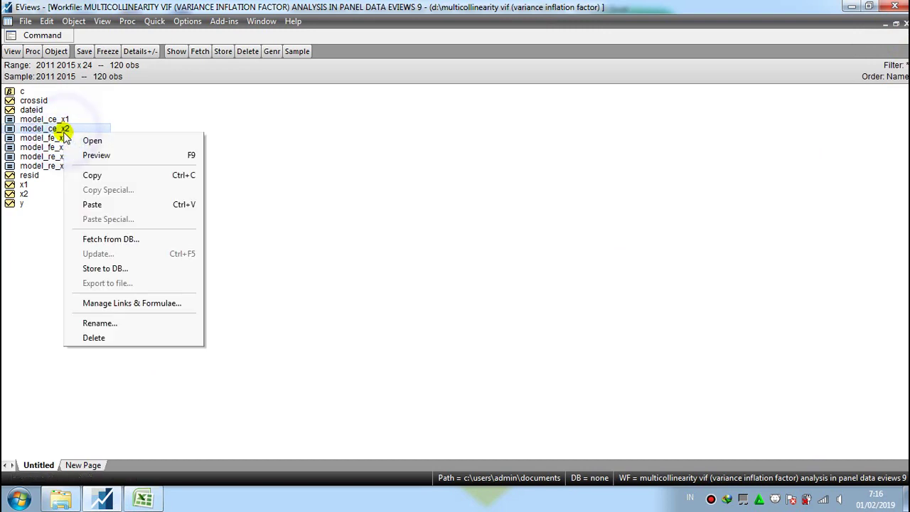
left_click(94, 142)
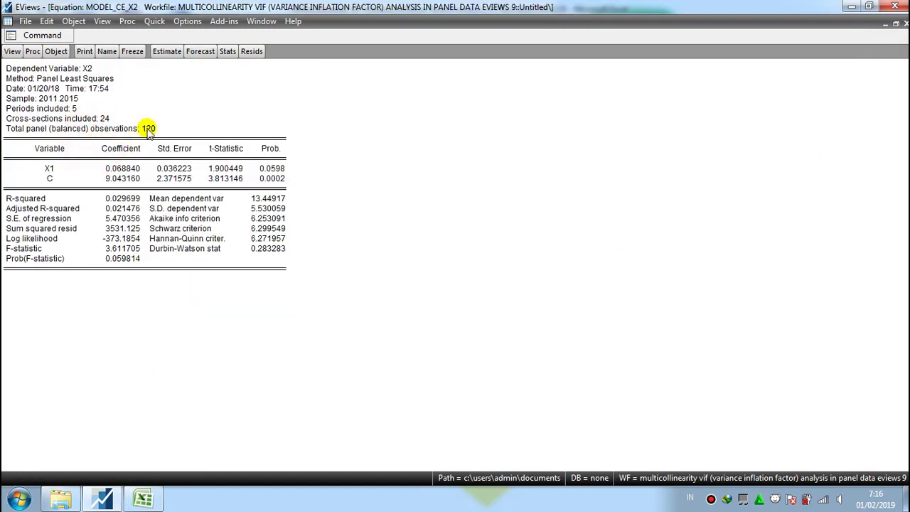
Step: Re-estimate the model_ce_x2 equation as x2 x1 c with the least squares method over the sample 2011 2015
left_click(165, 54)
left_click(376, 203)
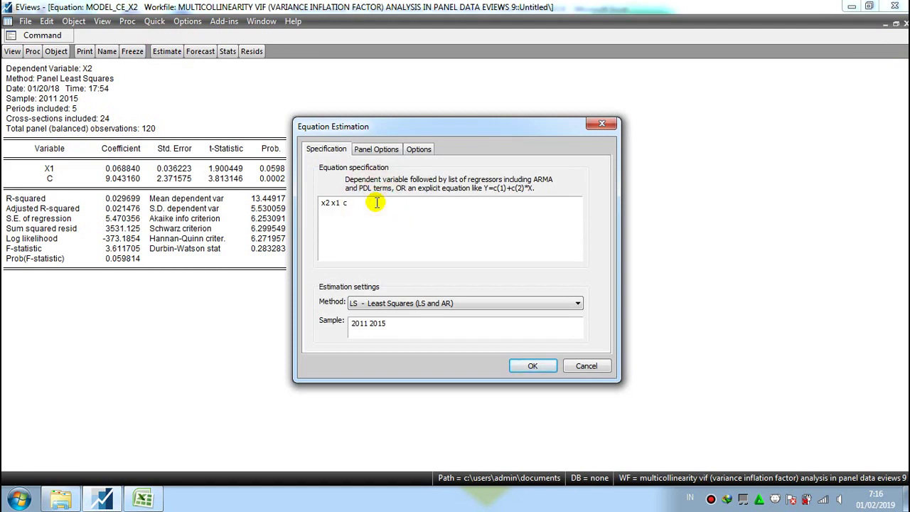
left_click(533, 366)
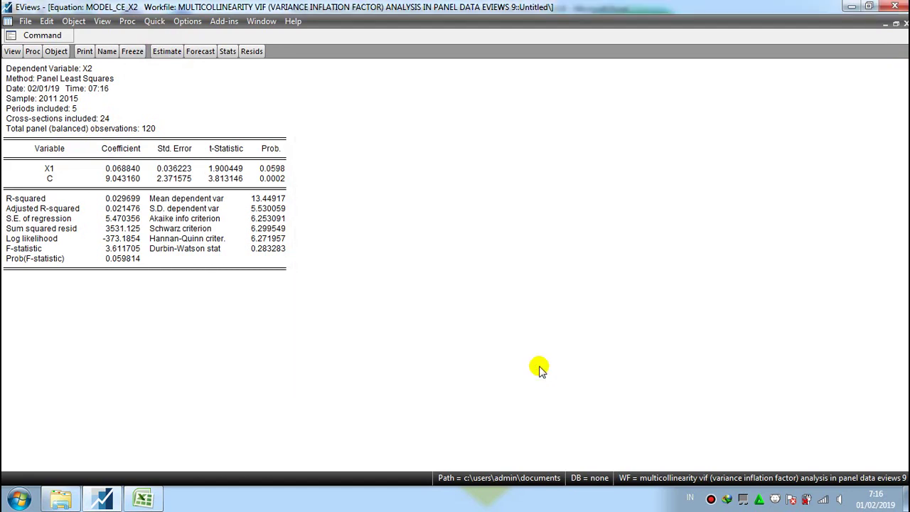
Step: Copy the R-squared value from the model_ce_x2 output into cell C11 of the Common Effect Model (CEM) sheet in Excel
left_click(135, 203)
right_click(135, 203)
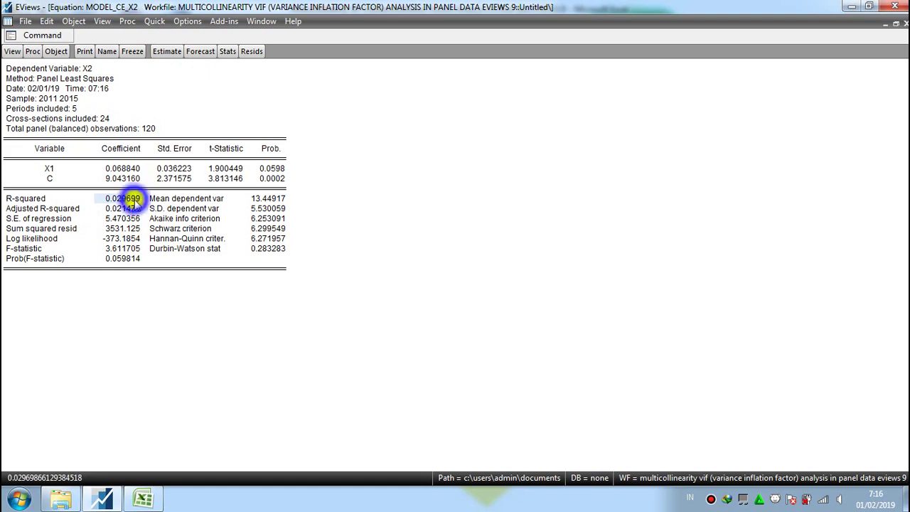
left_click(159, 207)
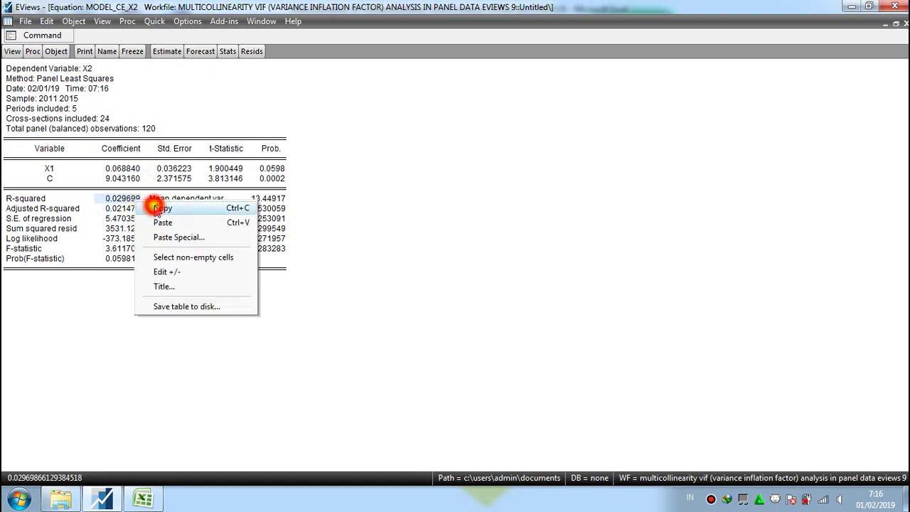
left_click(180, 334)
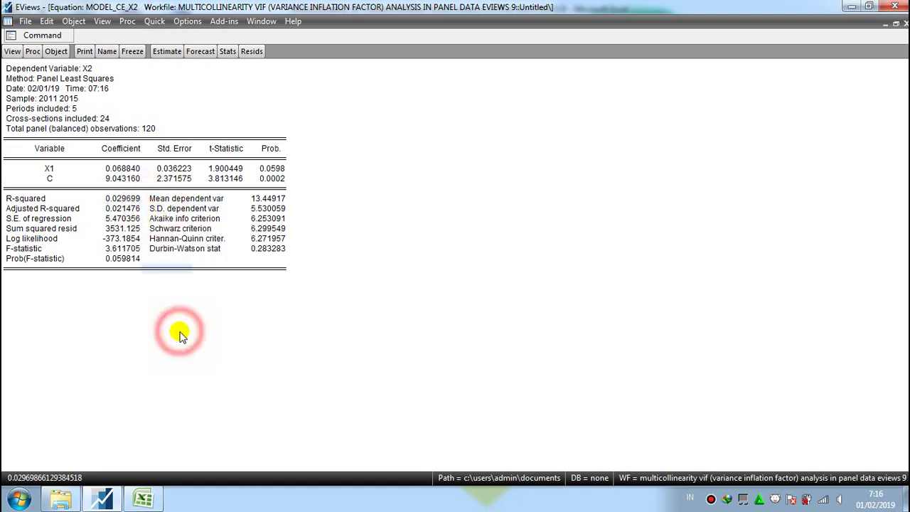
left_click(142, 499)
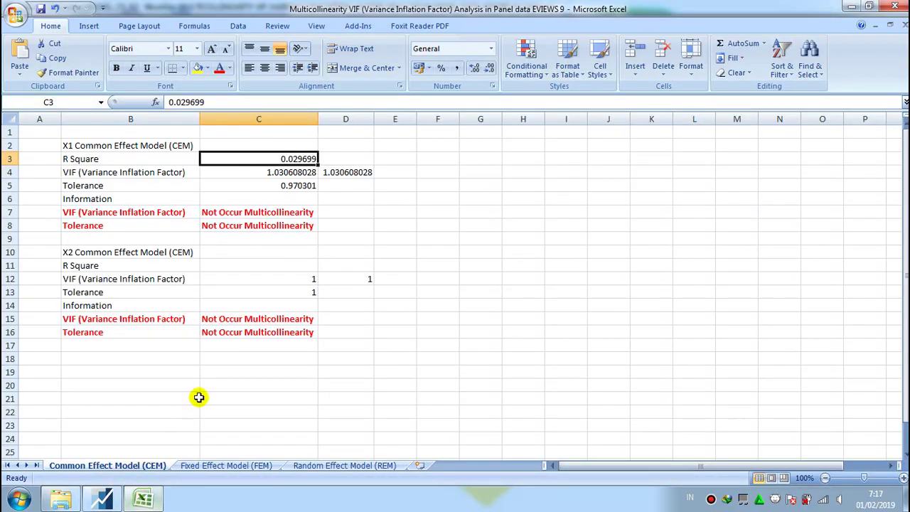
left_click(263, 264)
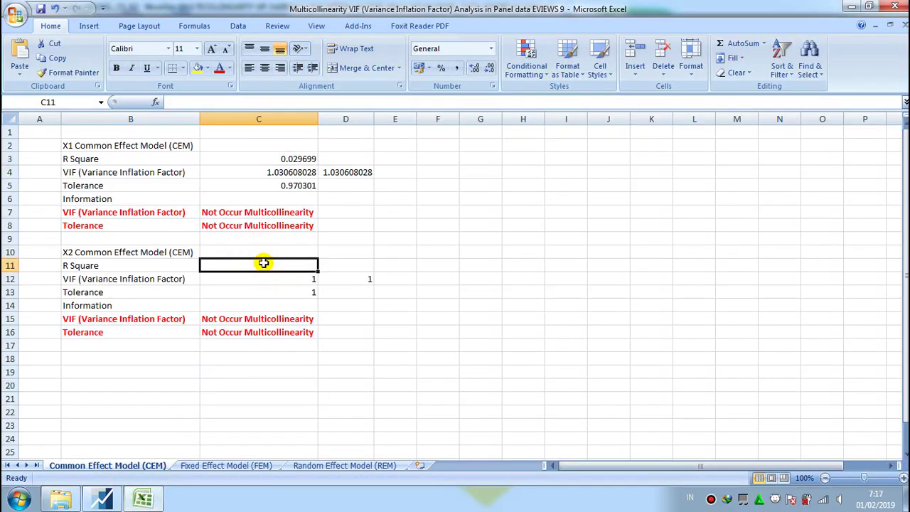
left_click(21, 57)
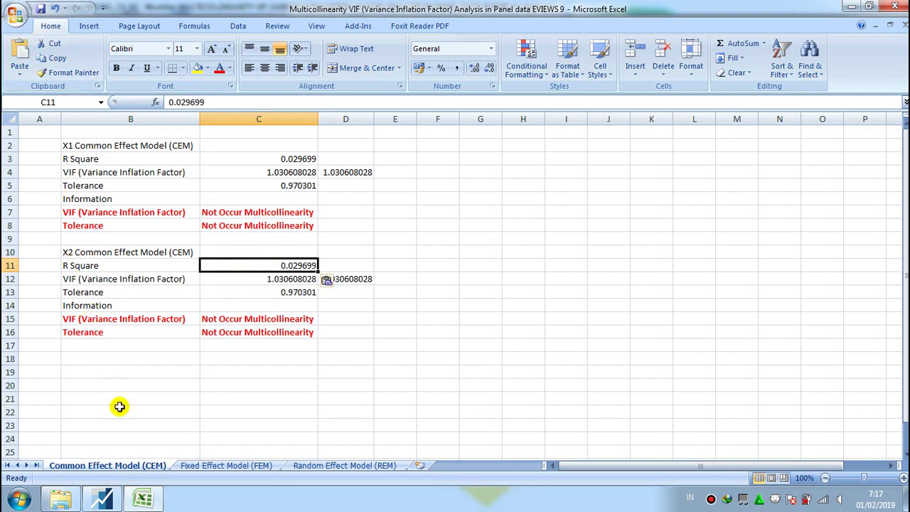
Step: Switch to EViews and close the model_ce_x2 equation to return to the workfile's object list
left_click(104, 499)
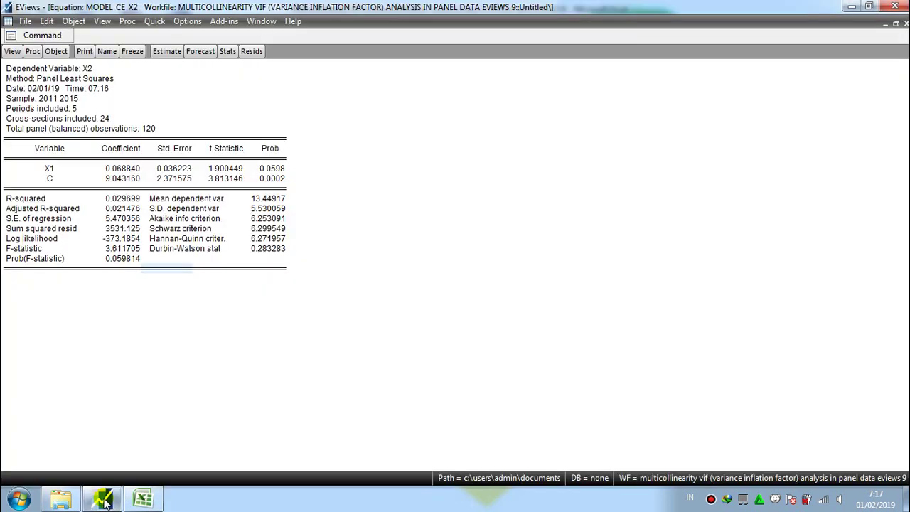
left_click(401, 362)
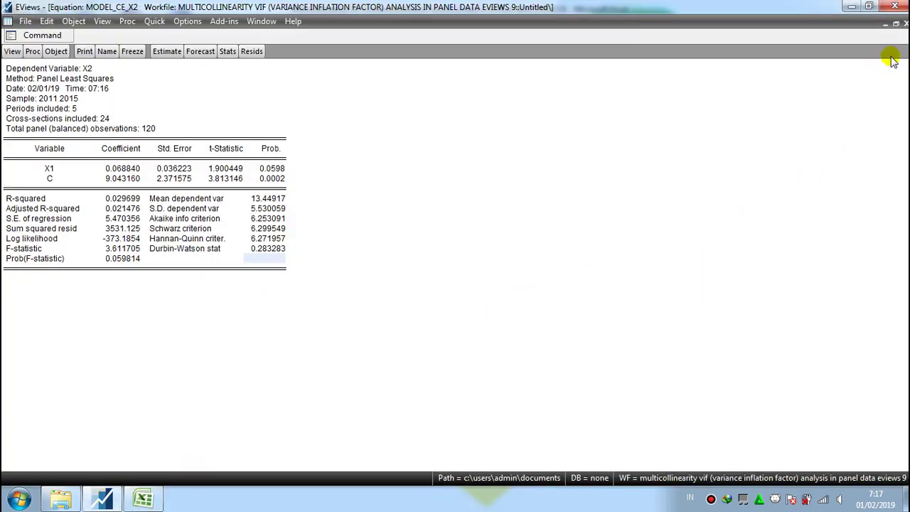
left_click(904, 24)
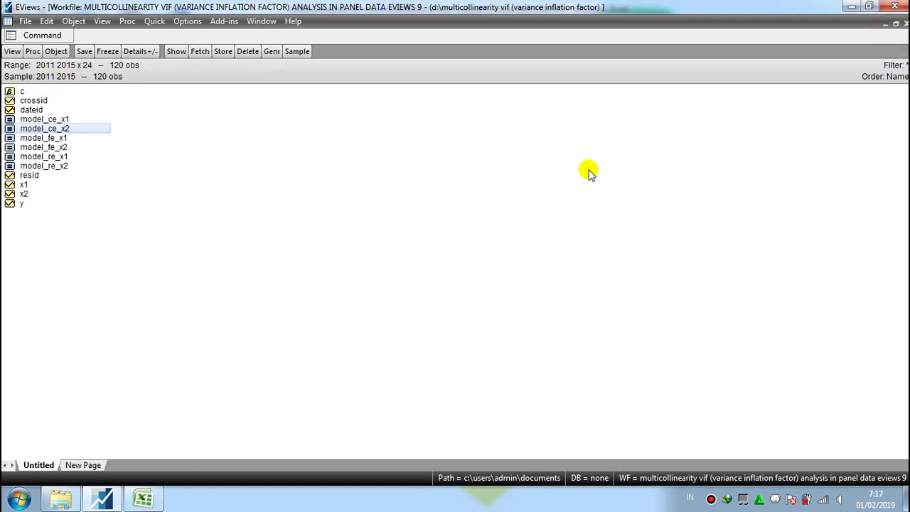
left_click(437, 201)
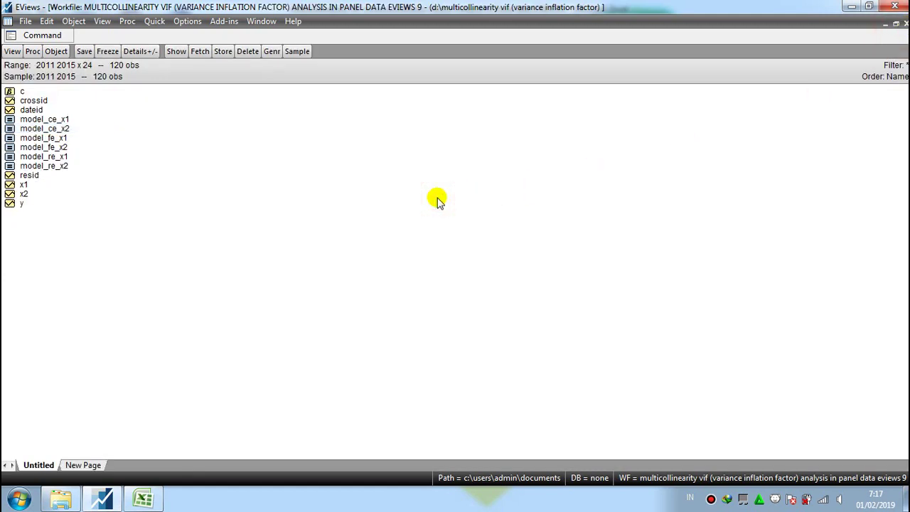
Step: Show the Fixed Effect Model (FEM) sheet in Excel, then switch back to the EViews workfile
left_click(155, 500)
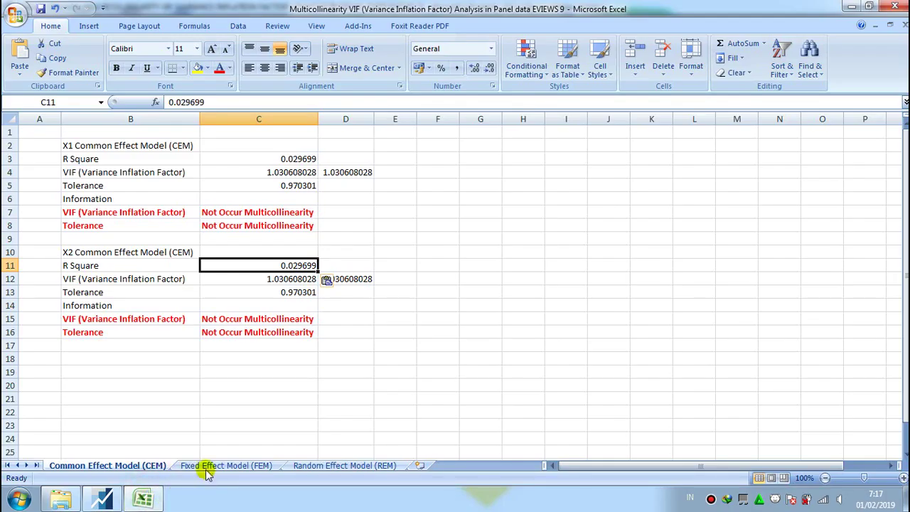
left_click(207, 466)
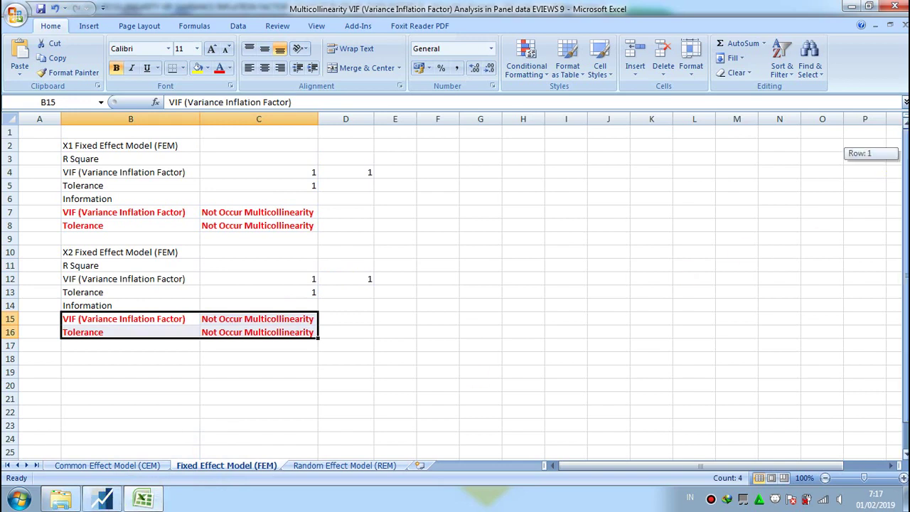
left_click(105, 498)
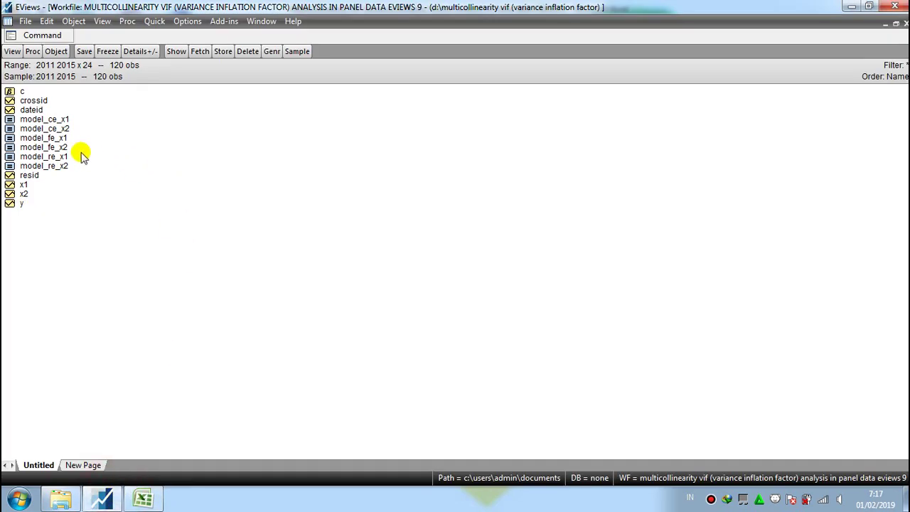
Step: Open the model_fe_x1 equation and copy its R-squared value into cell C3 of the Fixed Effect Model (FEM) sheet in Excel
left_click(61, 139)
right_click(62, 140)
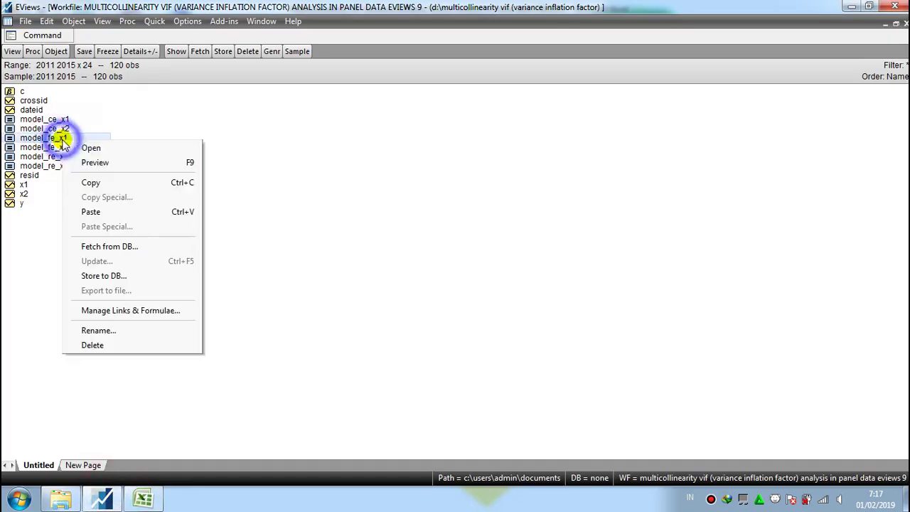
left_click(83, 149)
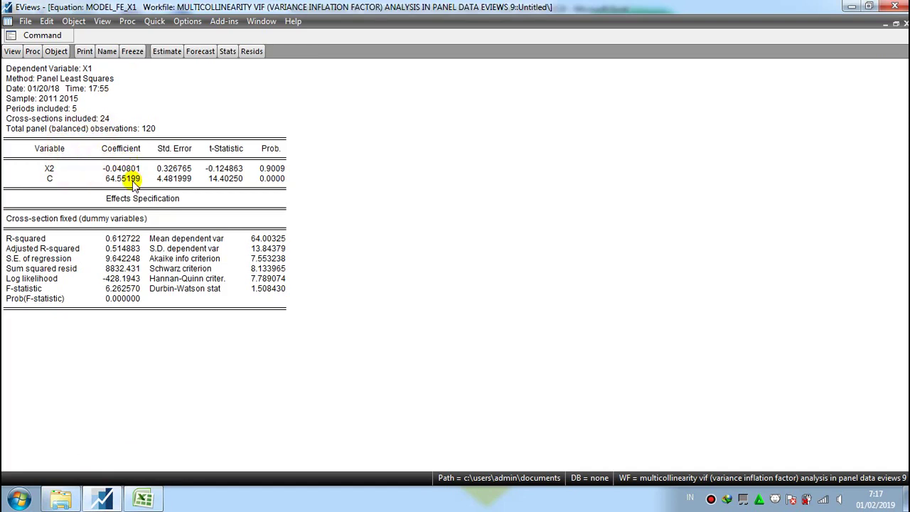
left_click(121, 241)
right_click(122, 241)
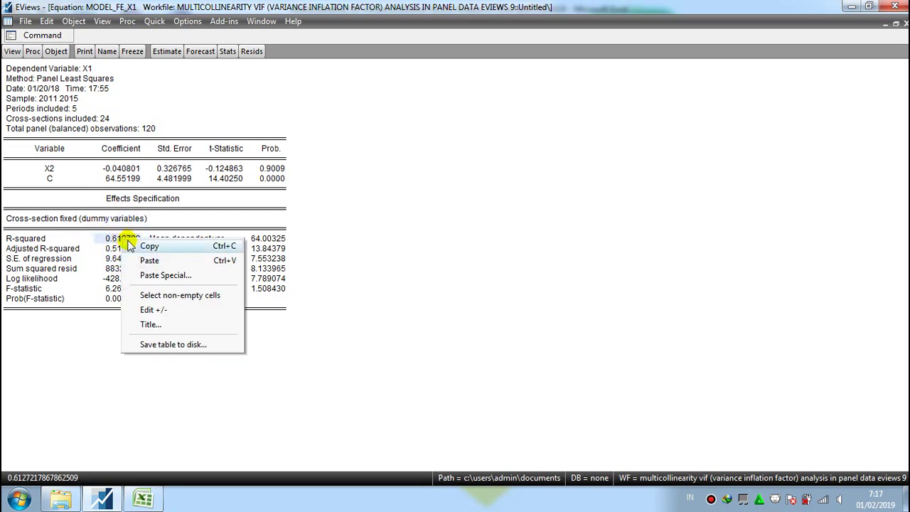
left_click(132, 249)
left_click(56, 400)
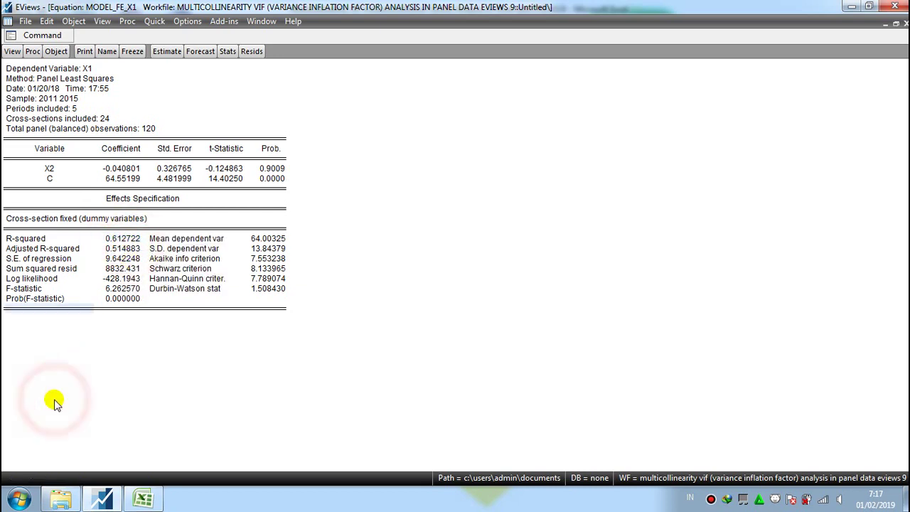
left_click(137, 499)
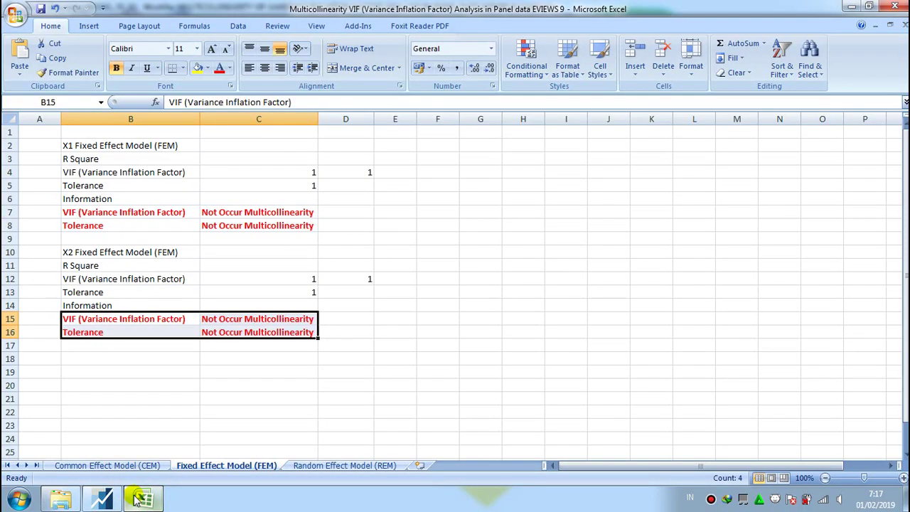
left_click(282, 157)
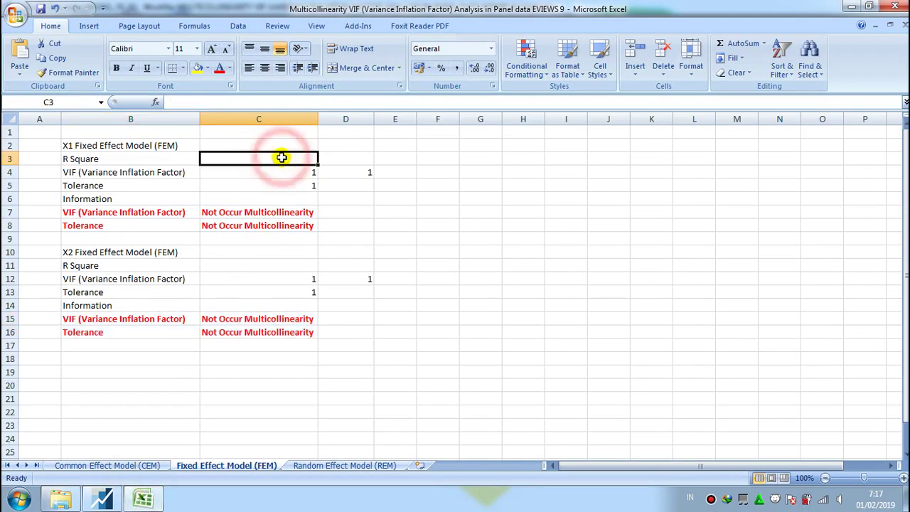
left_click(26, 58)
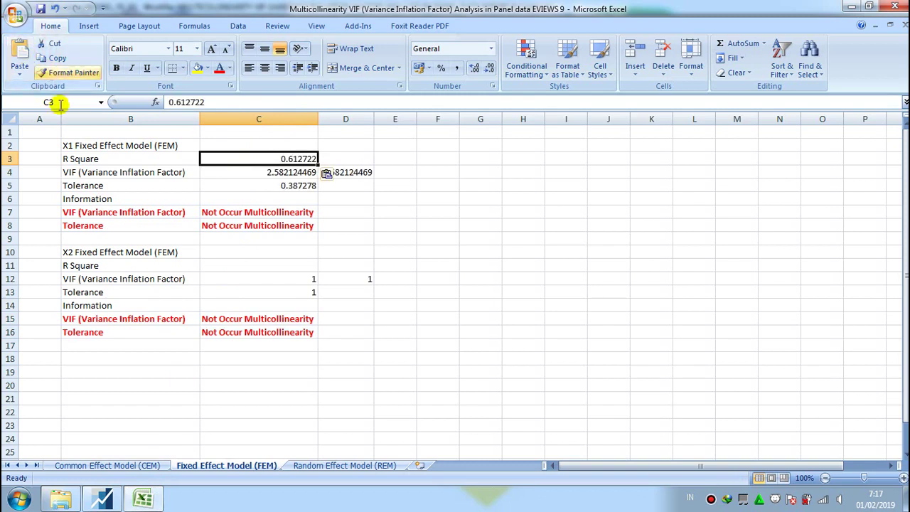
Step: Switch to EViews and close the model_fe_x1 equation to return to the workfile's object list
left_click(103, 502)
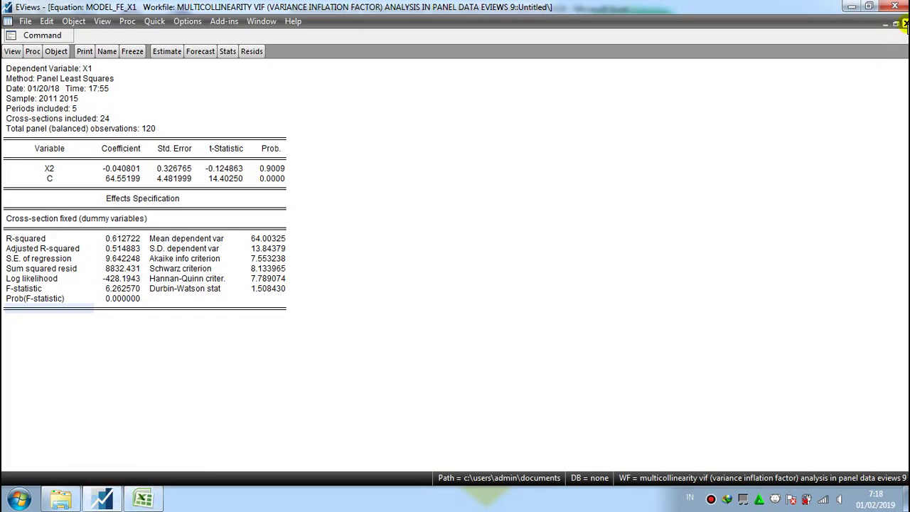
left_click(904, 23)
left_click(260, 189)
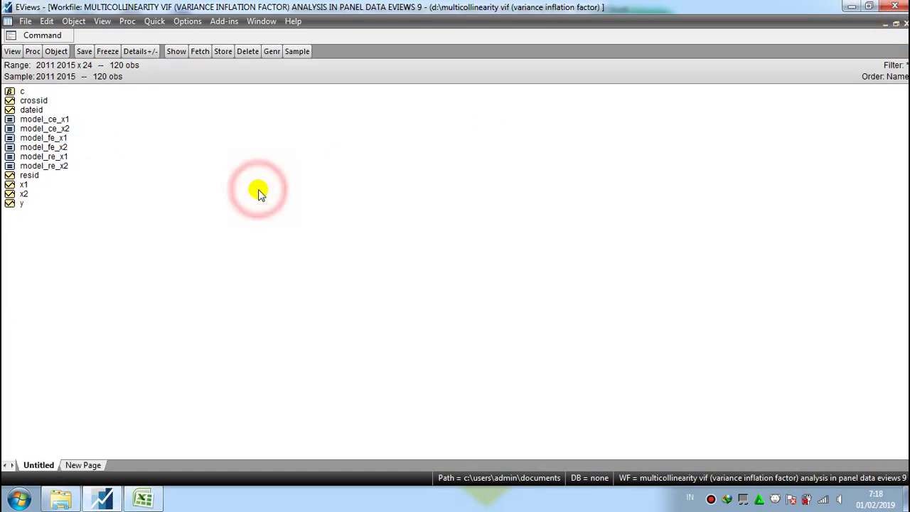
Step: Open the model_fe_x2 equation and re-estimate it as x2 x1 c with the least squares method over the sample 2011 2015
left_click(63, 147)
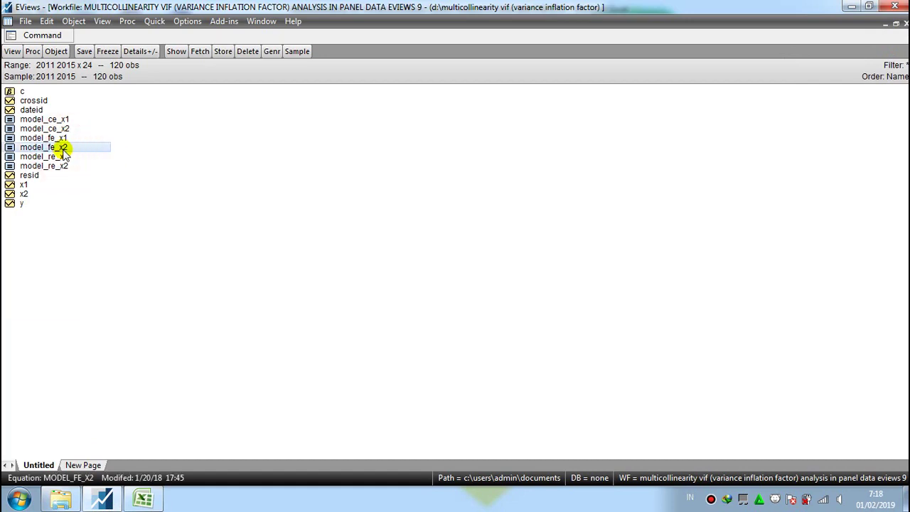
right_click(63, 149)
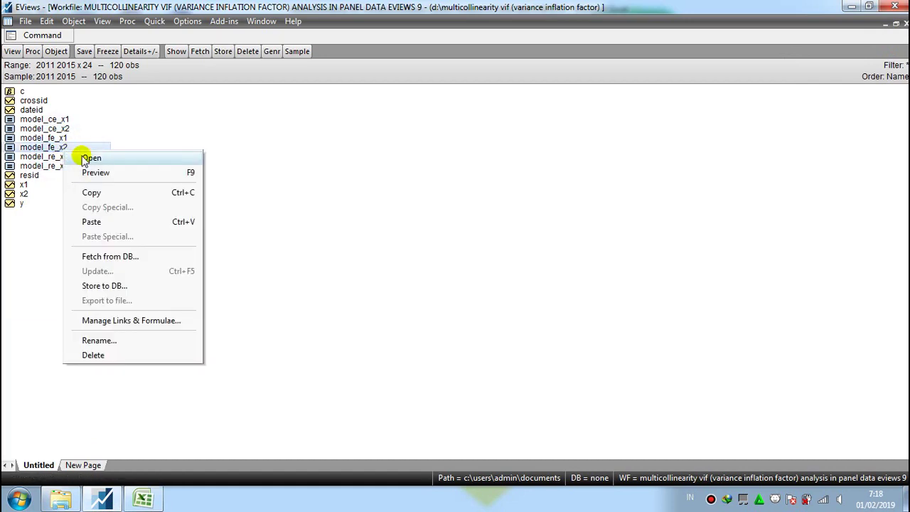
left_click(83, 156)
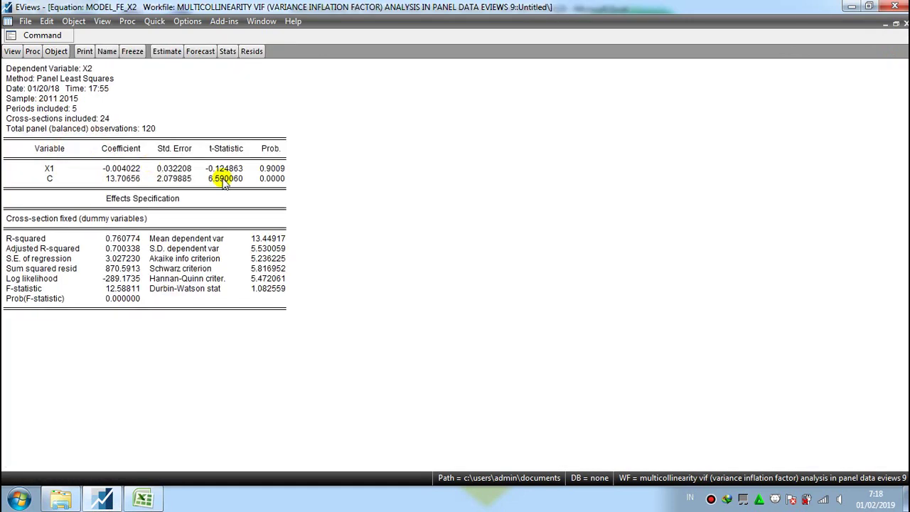
left_click(165, 51)
left_click(377, 208)
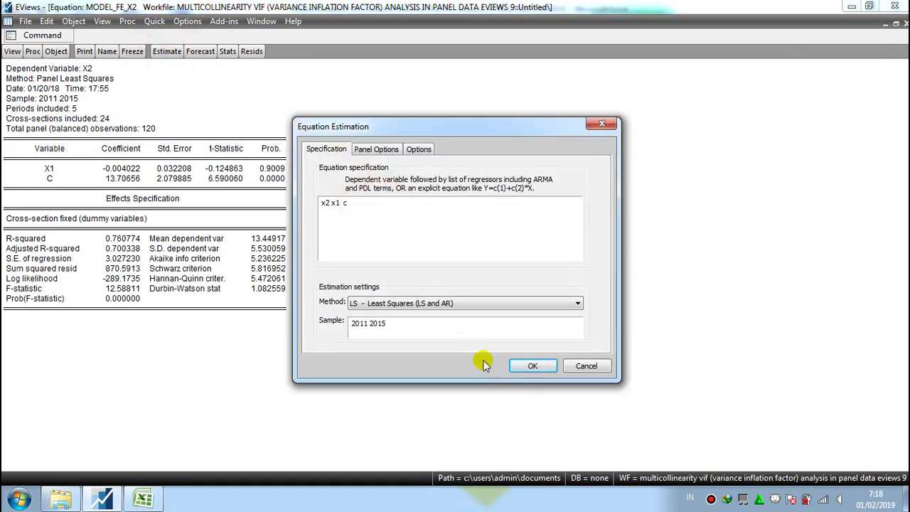
left_click(523, 371)
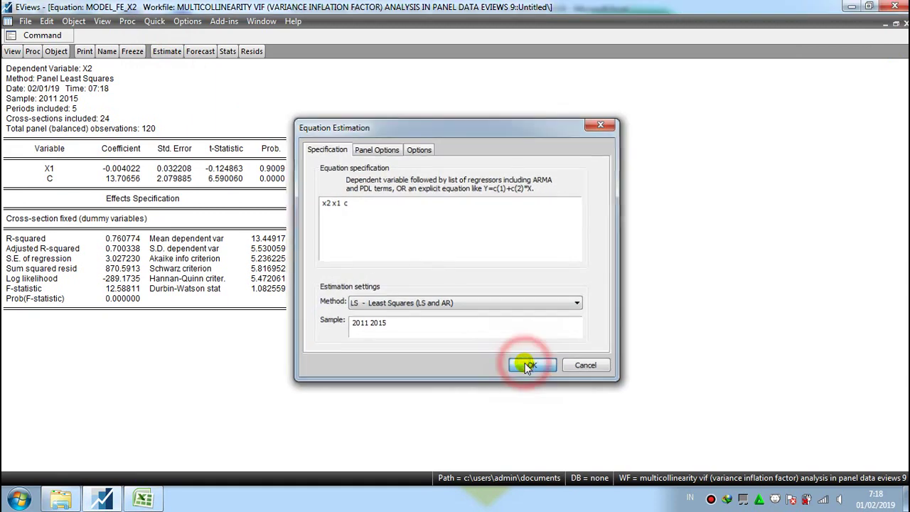
Step: Copy the R-squared value from the model_fe_x2 output into cell C12 of the Fixed Effect Model (FEM) sheet in Excel
left_click(130, 240)
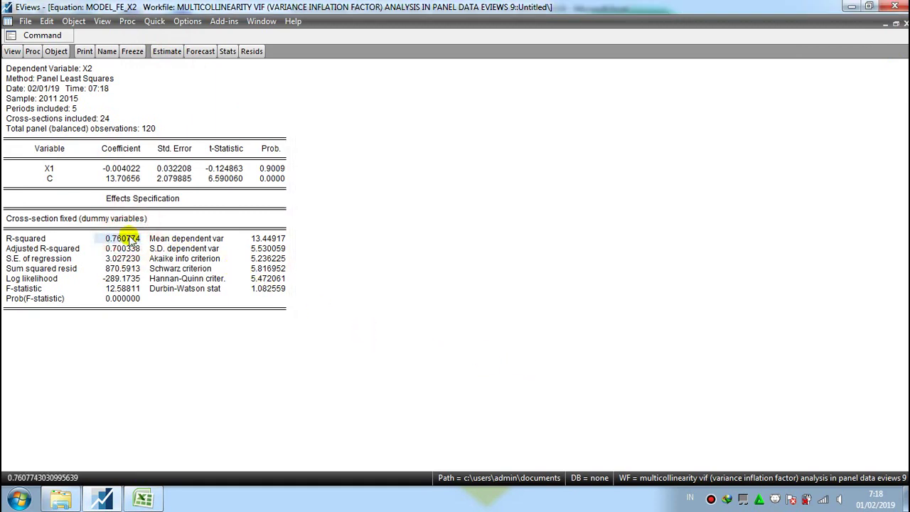
right_click(131, 239)
left_click(141, 244)
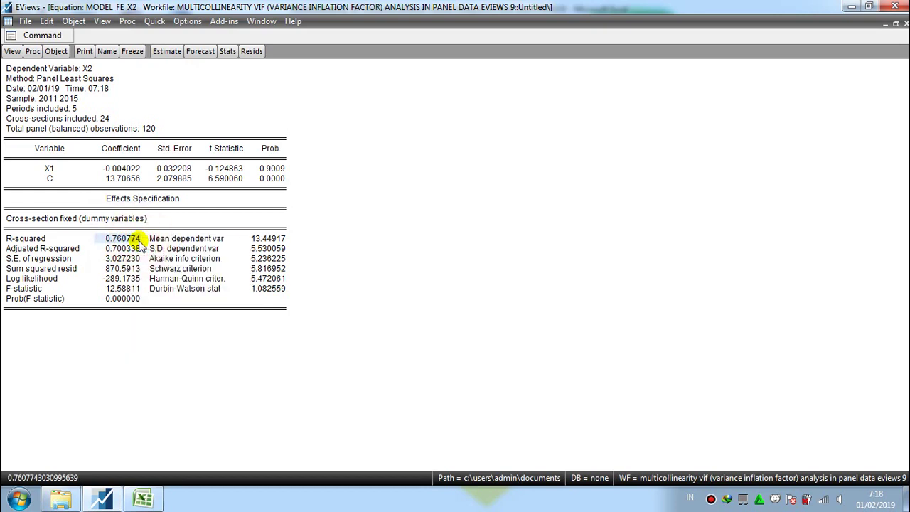
left_click(146, 363)
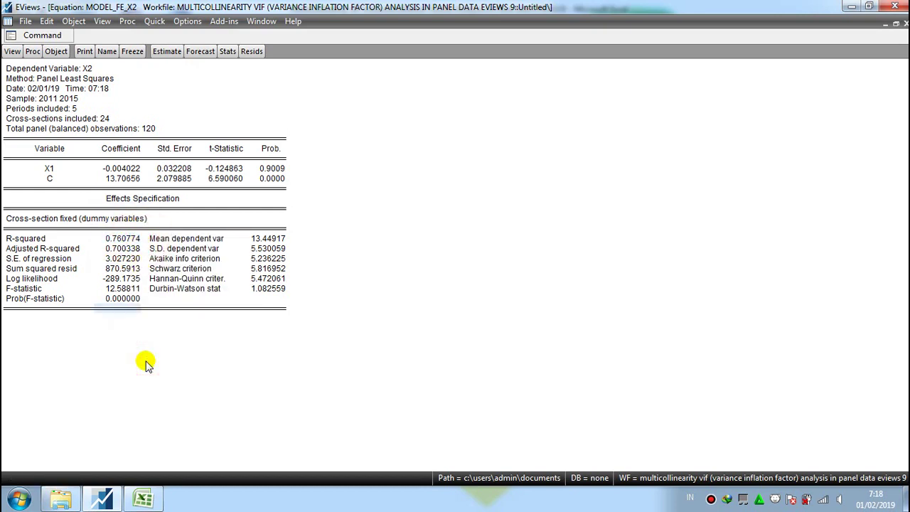
left_click(143, 500)
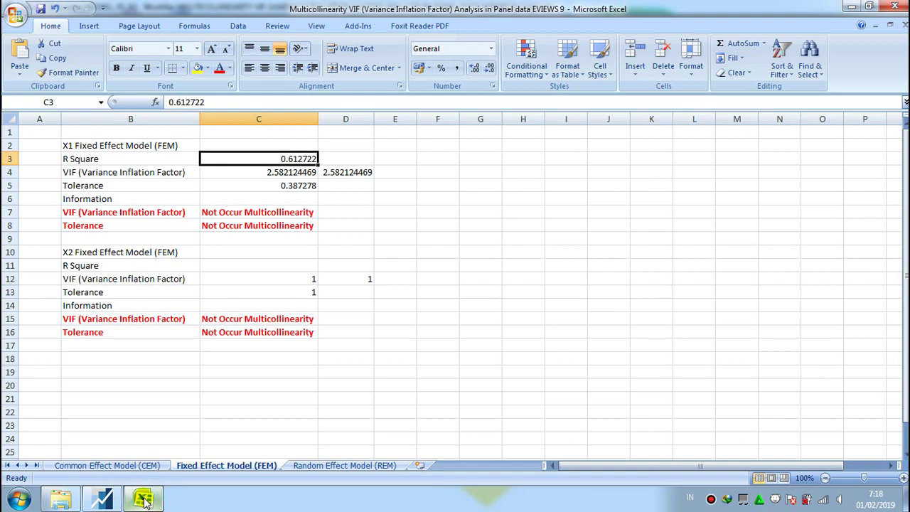
left_click(265, 279)
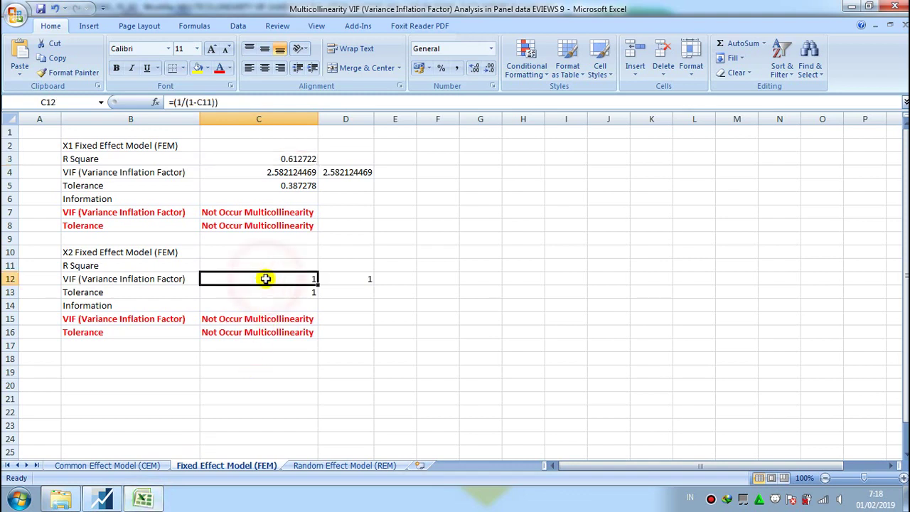
left_click(21, 57)
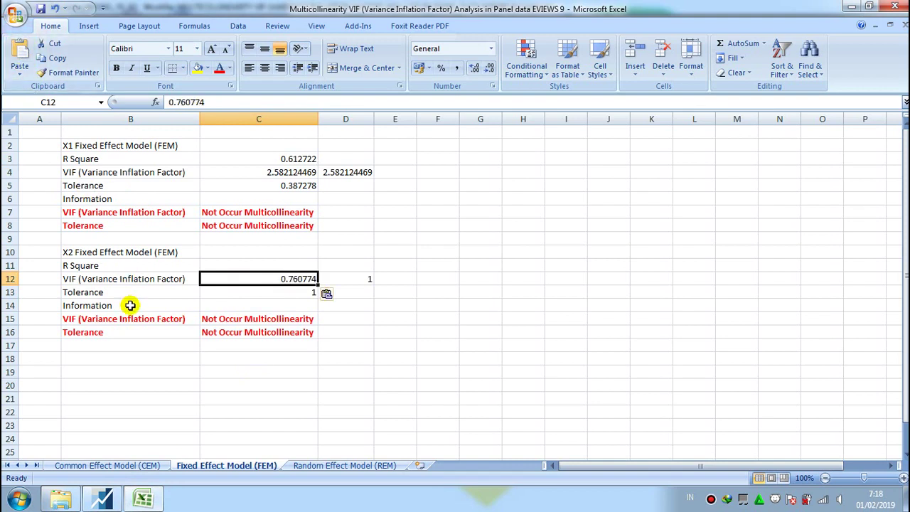
Step: Switch to EViews and close the model_fe_x2 equation to return to the workfile's object list
left_click(104, 498)
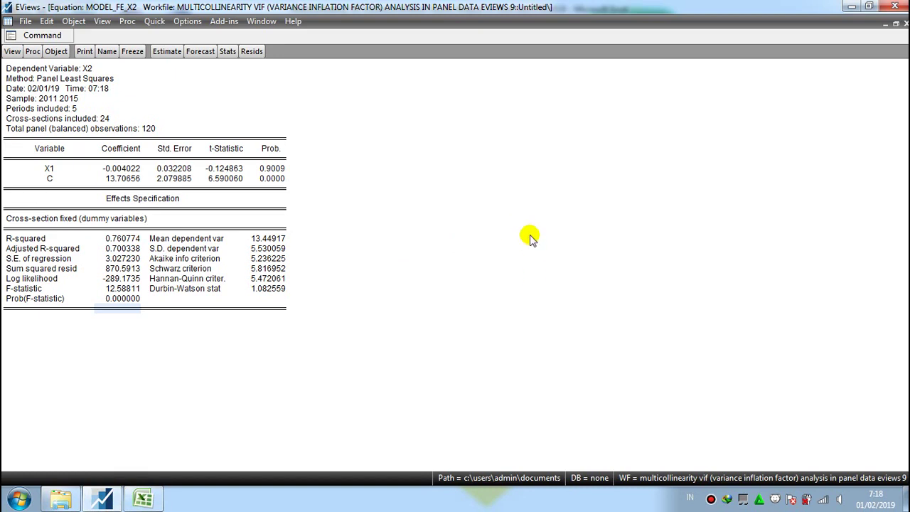
left_click(904, 25)
left_click(265, 191)
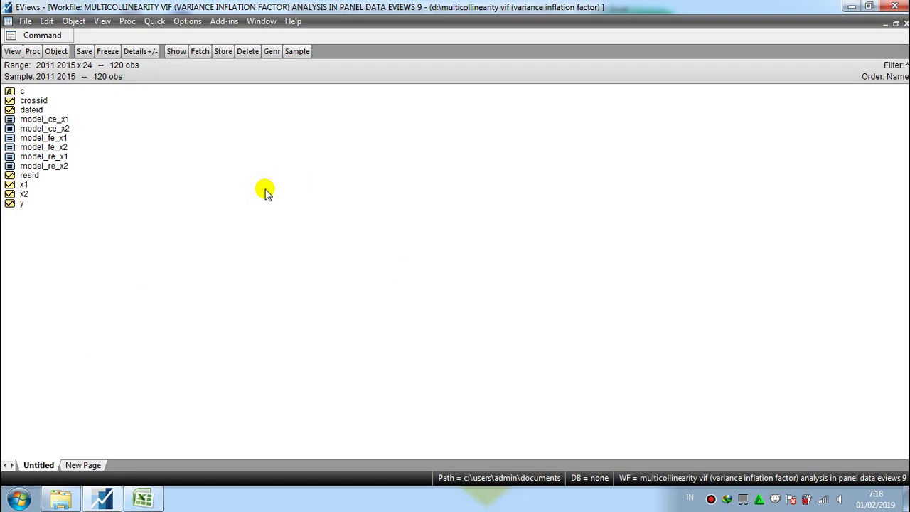
Step: Show the Random Effect Model (REM) sheet in Excel, then switch back to the EViews workfile
left_click(141, 499)
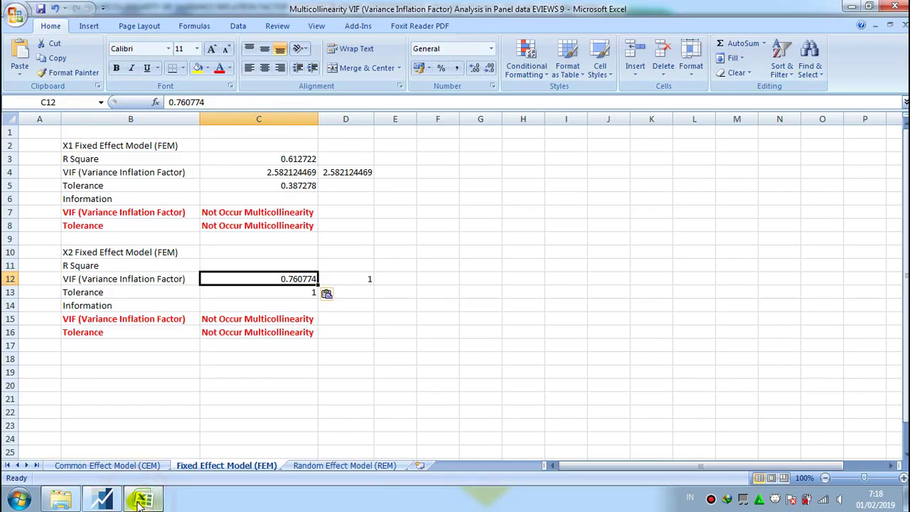
left_click(338, 466)
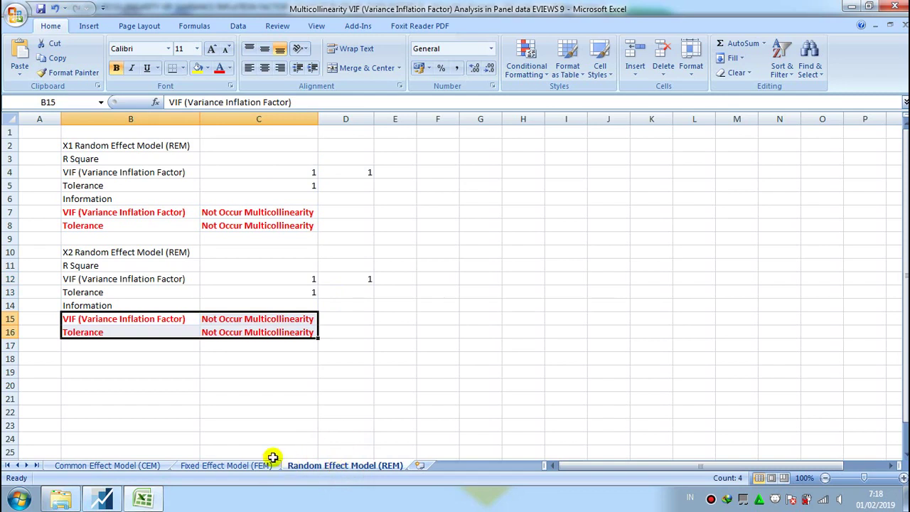
left_click(250, 408)
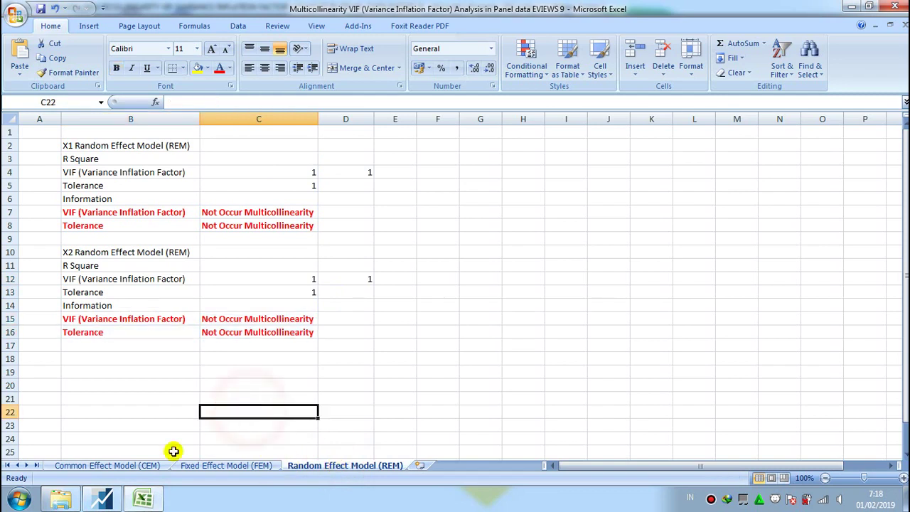
left_click(103, 500)
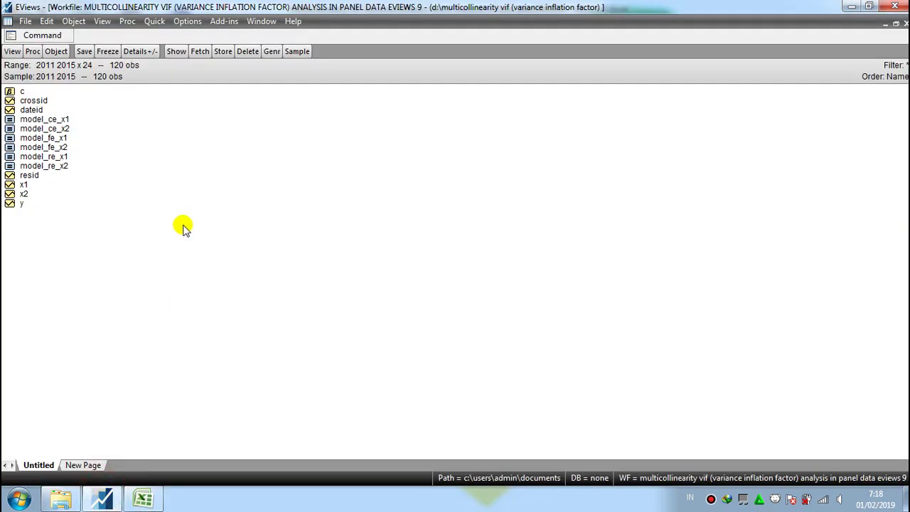
Step: Open the model_re_x1 equation and re-estimate it as x1 x2 c with the least squares method over the sample 2011 2015
left_click(54, 158)
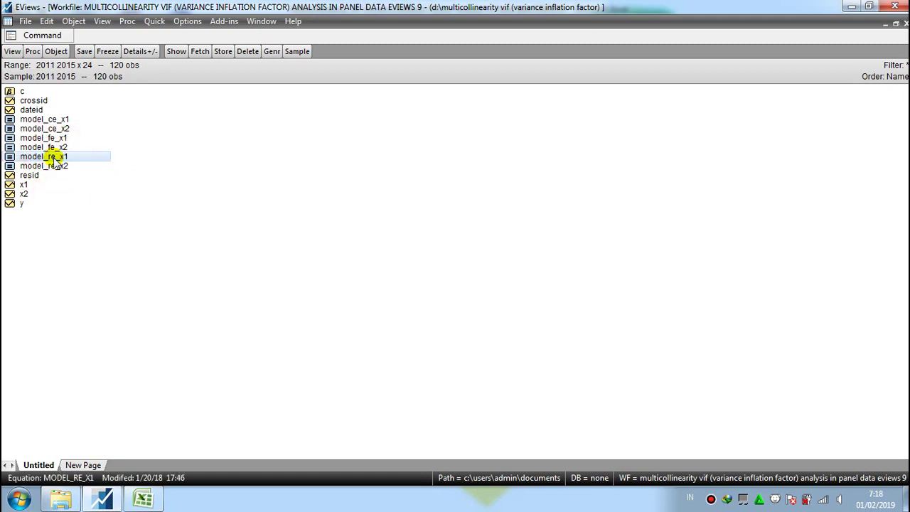
right_click(55, 159)
left_click(79, 165)
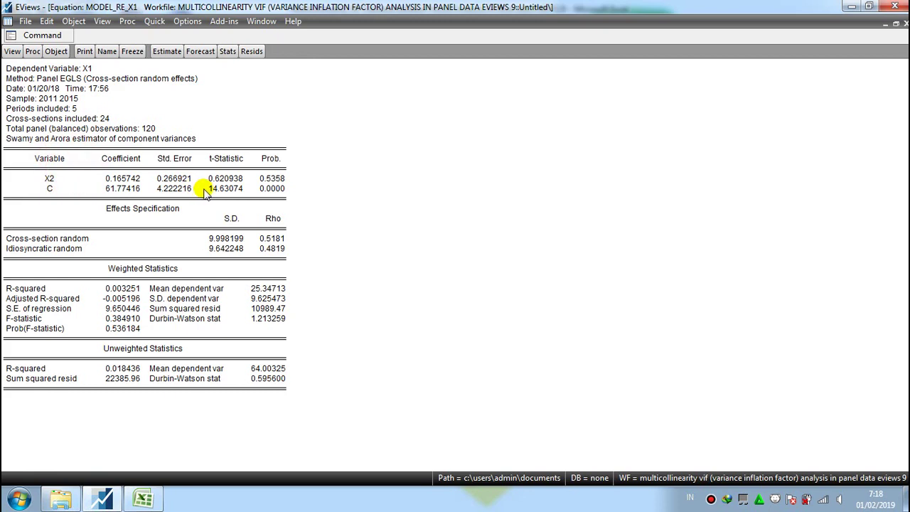
left_click(167, 51)
left_click(370, 203)
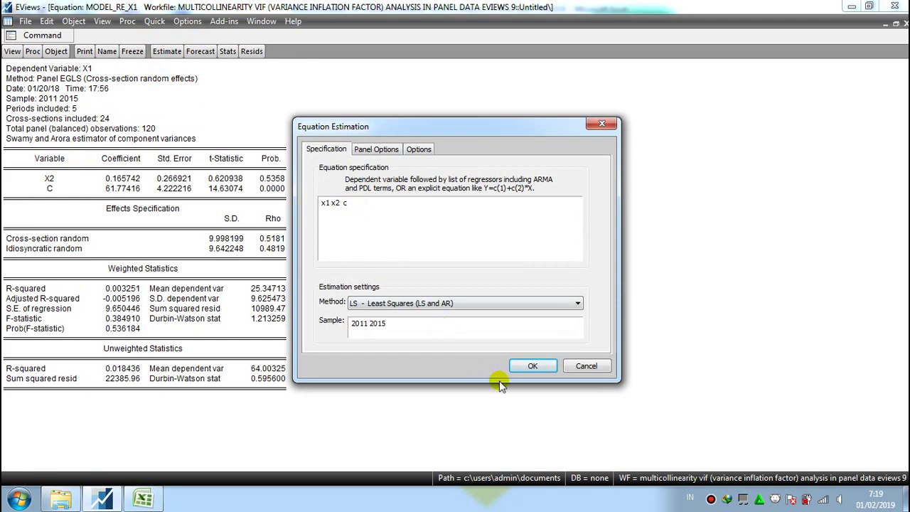
left_click(520, 369)
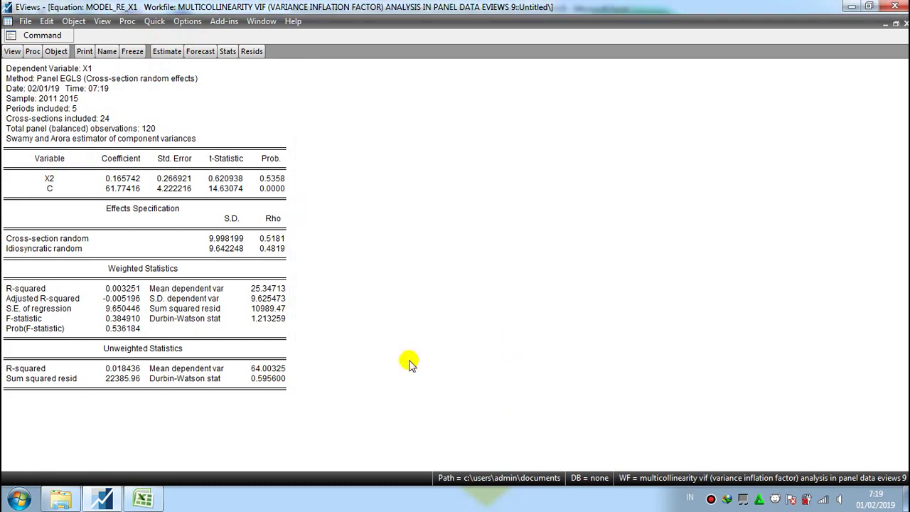
Step: Copy the weighted R-squared value from the model_re_x1 output into cell C3 of the Random Effect Model (REM) sheet in Excel
left_click(130, 293)
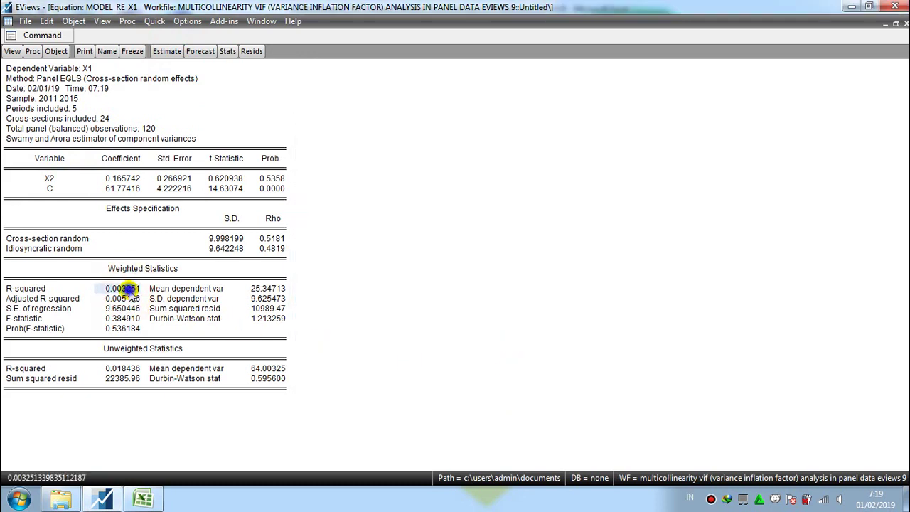
right_click(131, 293)
left_click(141, 299)
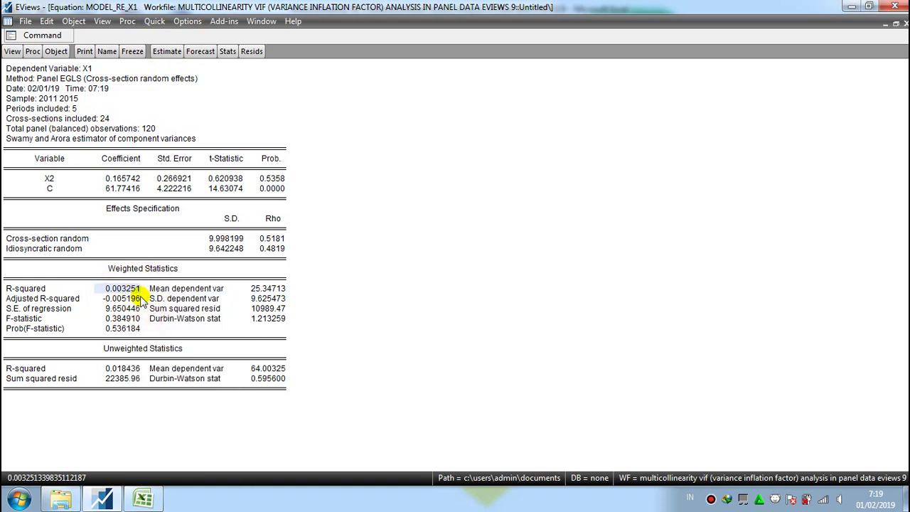
left_click(118, 407)
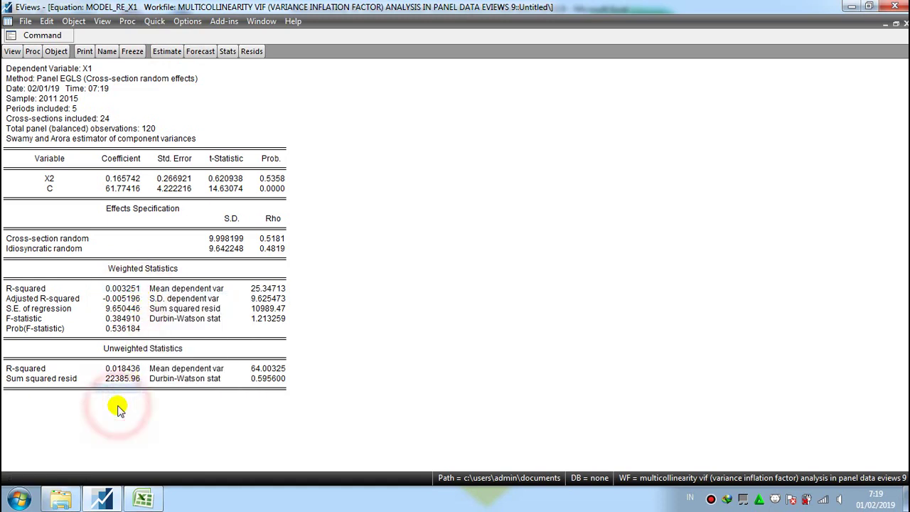
left_click(143, 501)
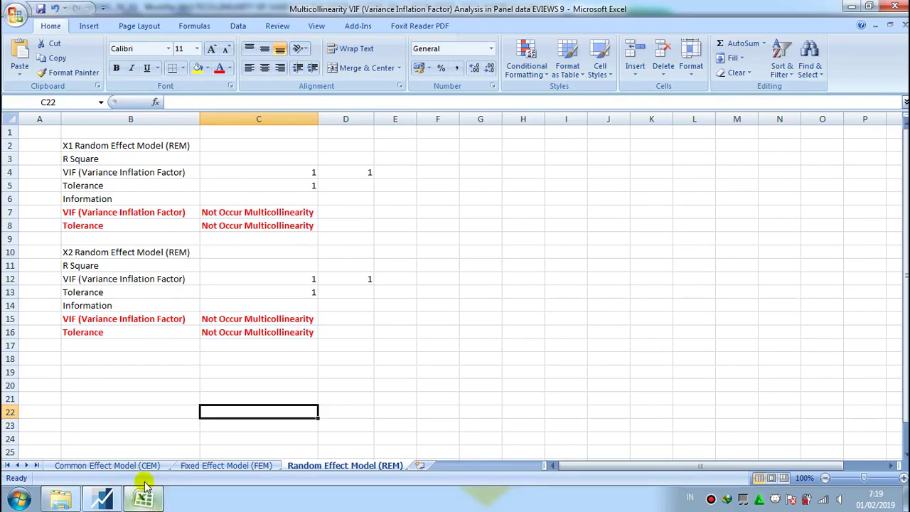
left_click(245, 161)
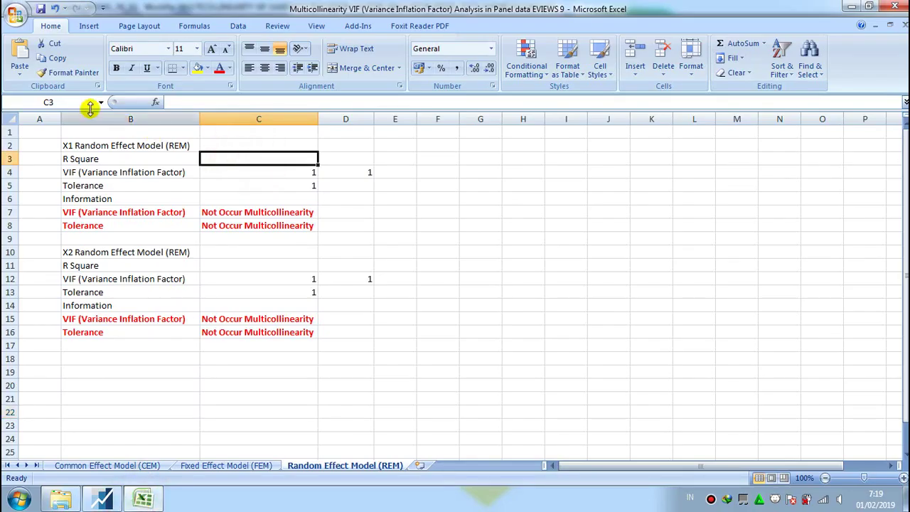
left_click(18, 50)
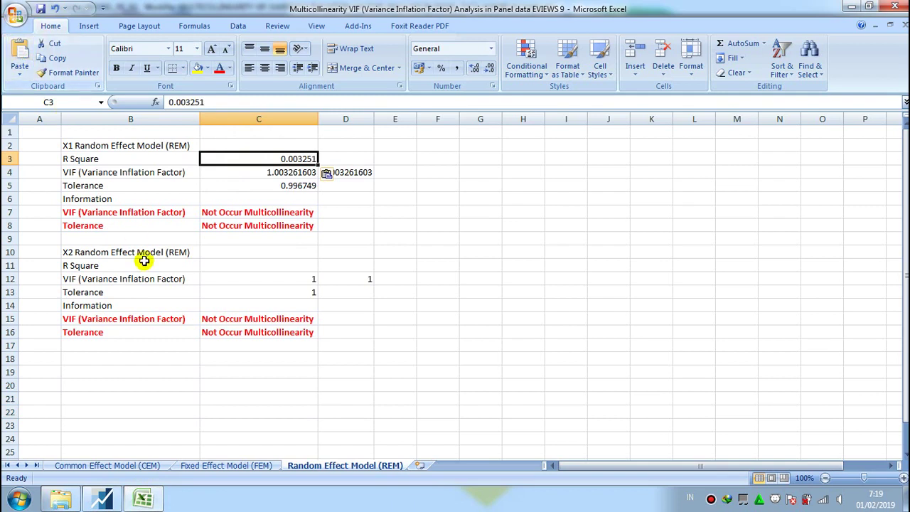
Step: Switch to EViews and close the model_re_x1 equation to return to the workfile's object list
left_click(104, 499)
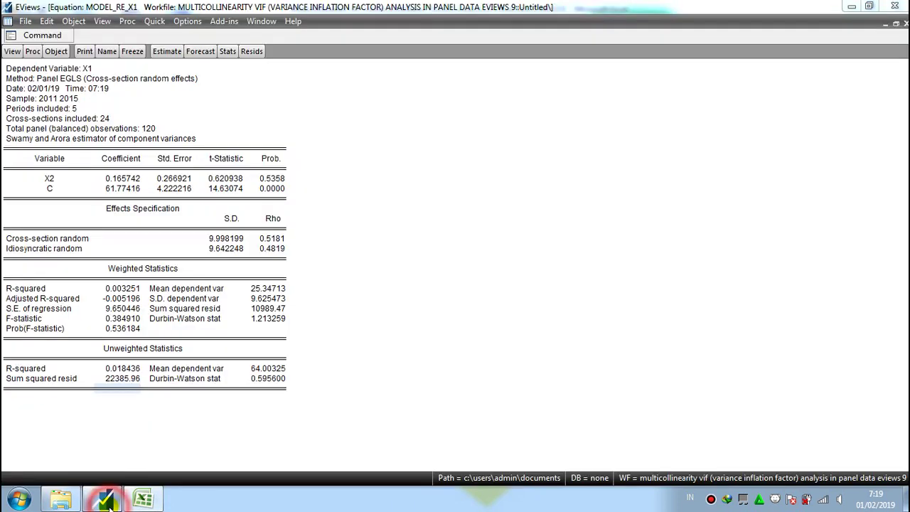
left_click(904, 24)
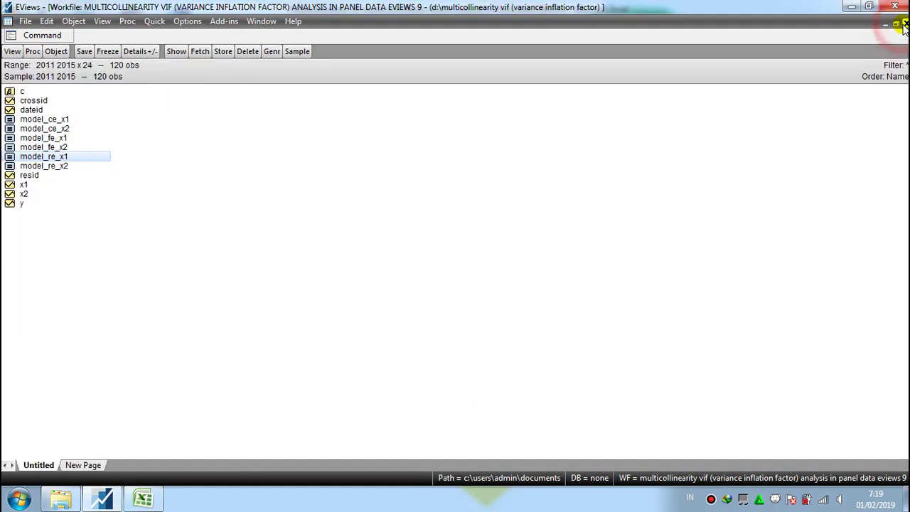
left_click(270, 197)
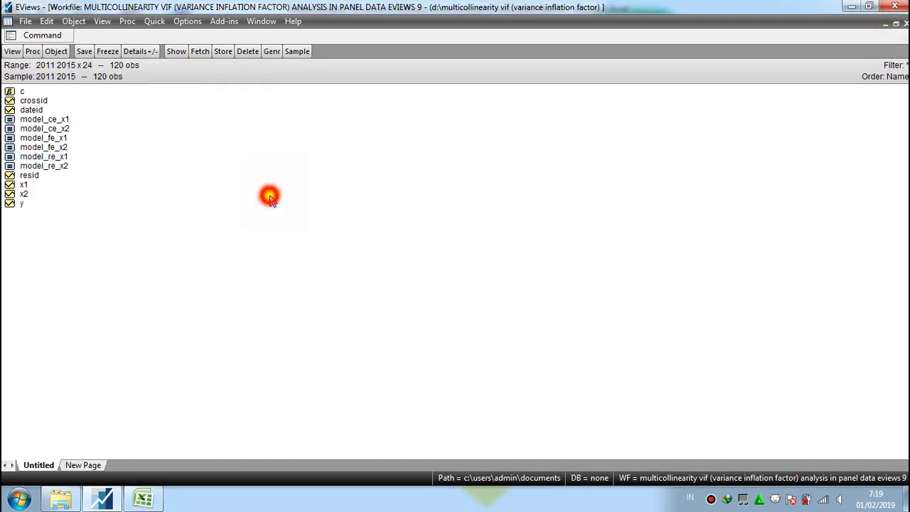
Step: Open the model_re_x2 equation and re-estimate it as x2 x1 c with the least squares method over the sample 2011 2015
left_click(47, 165)
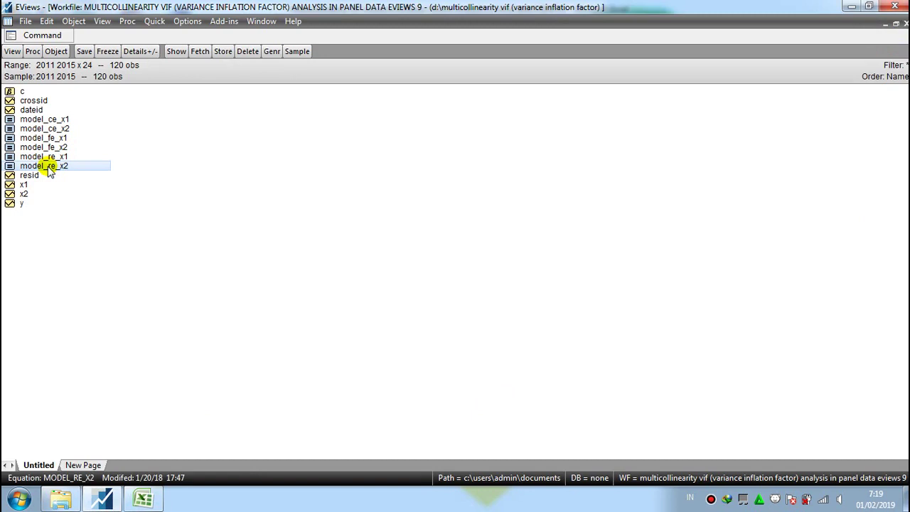
right_click(48, 168)
left_click(64, 172)
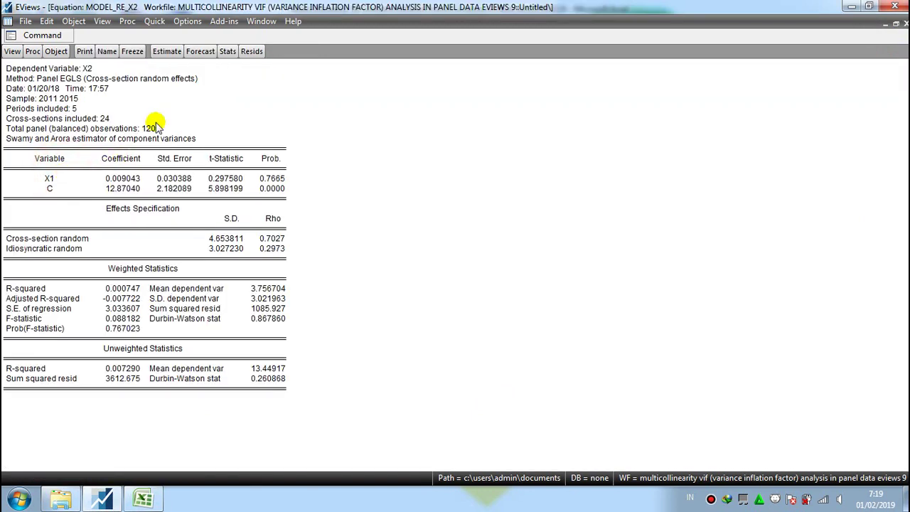
left_click(167, 53)
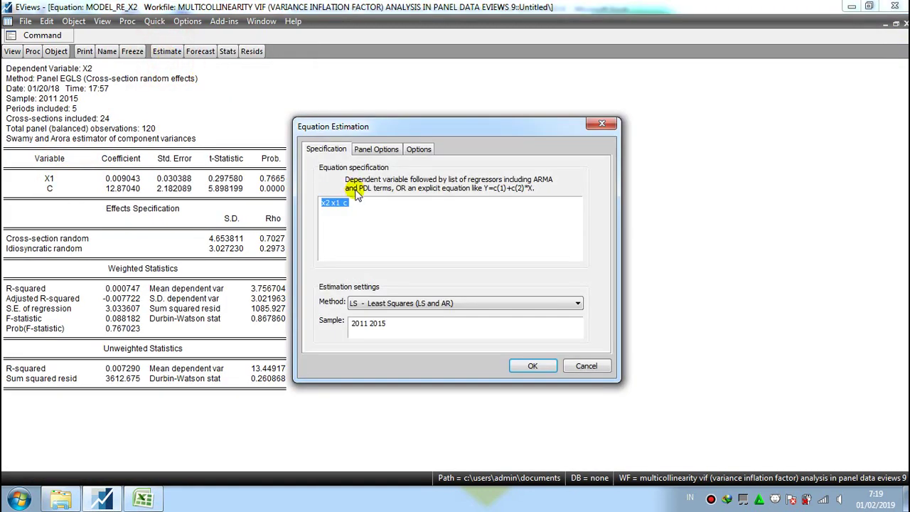
left_click(357, 201)
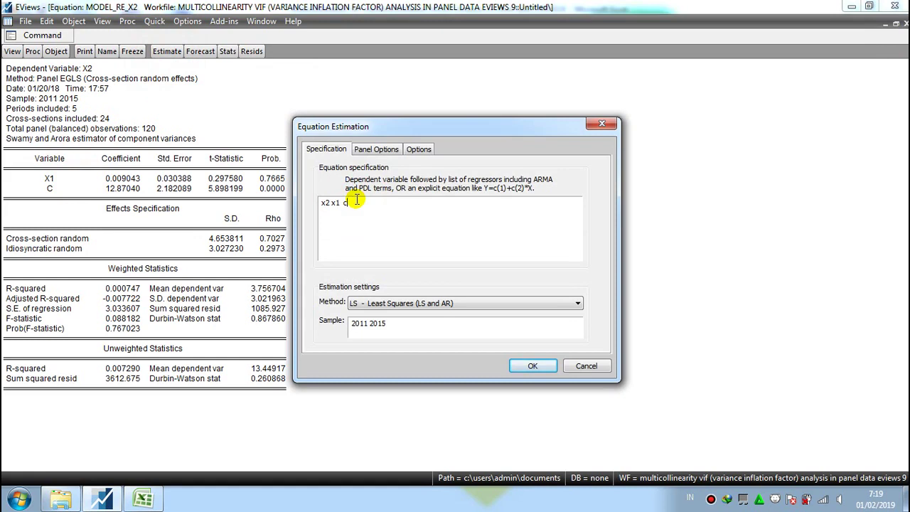
left_click(530, 367)
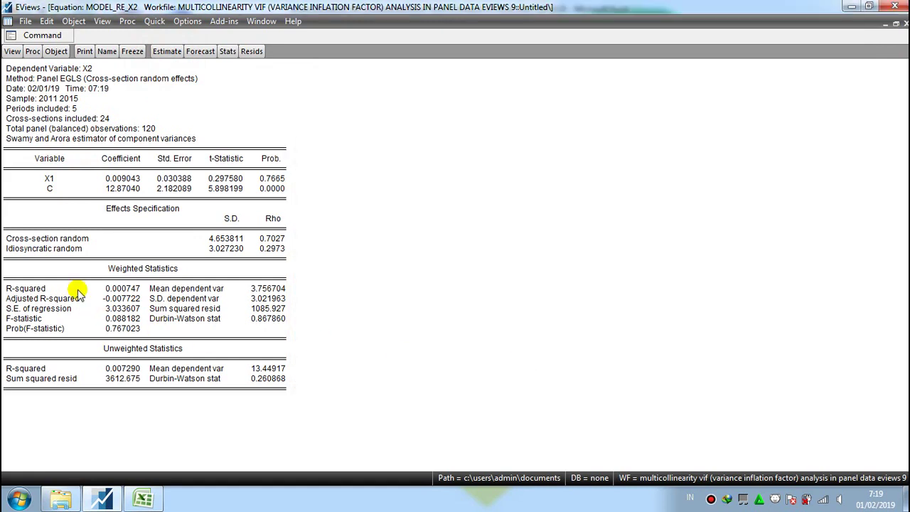
Step: Copy the weighted R-squared value from the model_re_x2 output into cell C11 of the Random Effect Model (REM) sheet in Excel
left_click(108, 290)
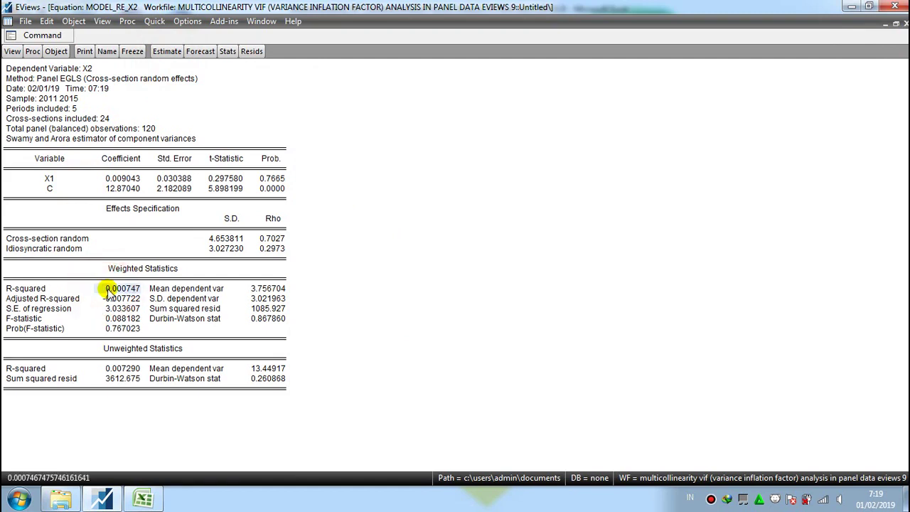
right_click(108, 291)
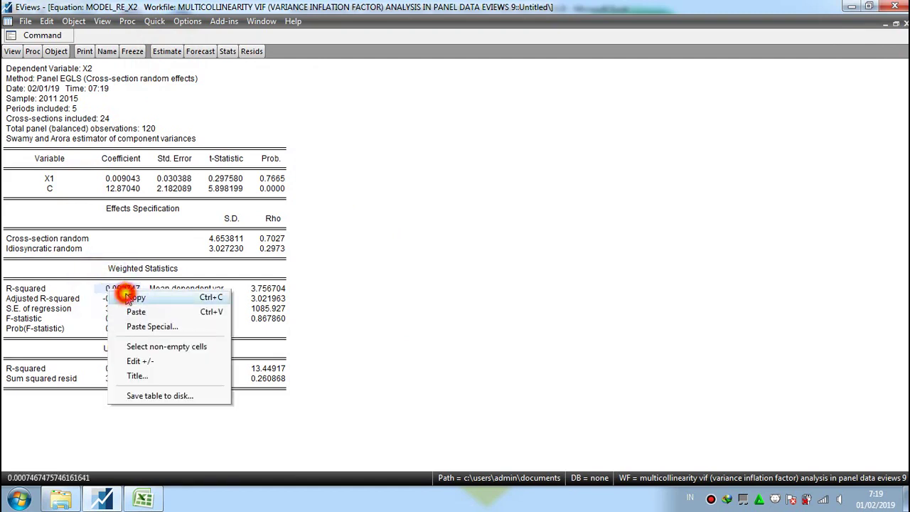
left_click(128, 297)
left_click(229, 395)
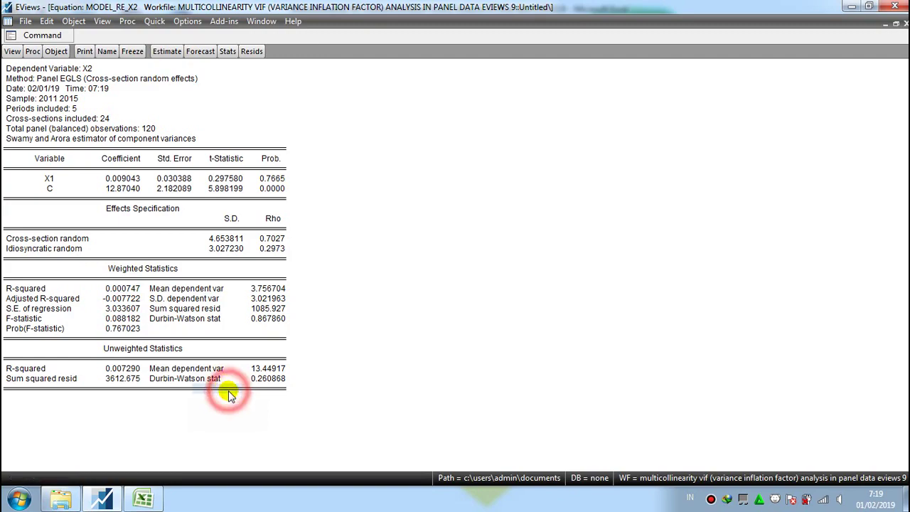
left_click(143, 500)
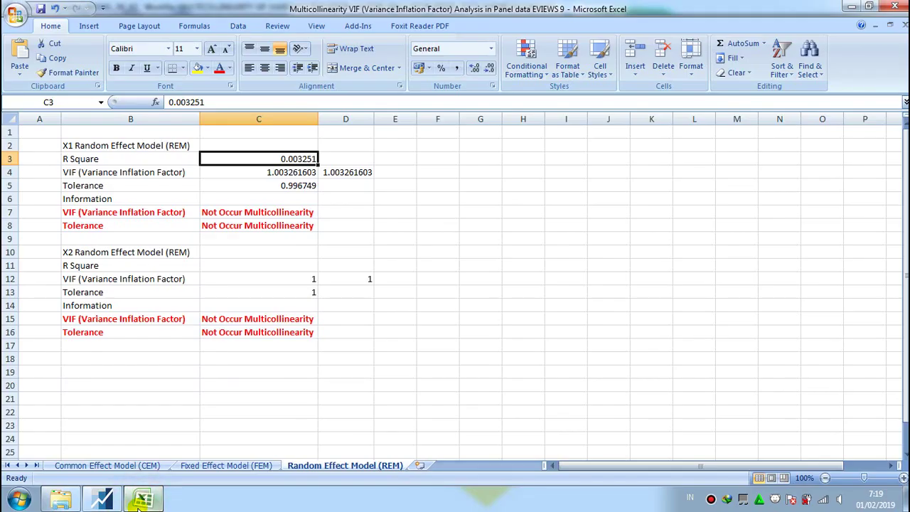
left_click(281, 266)
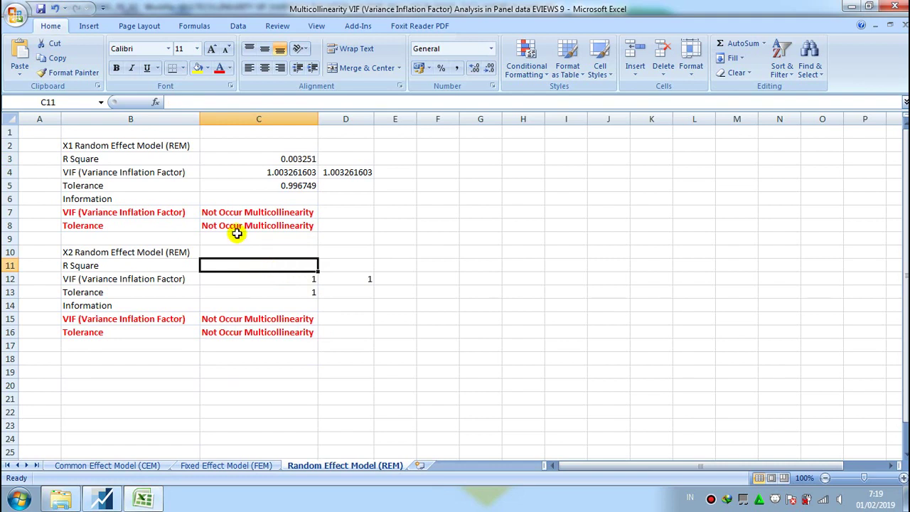
left_click(20, 51)
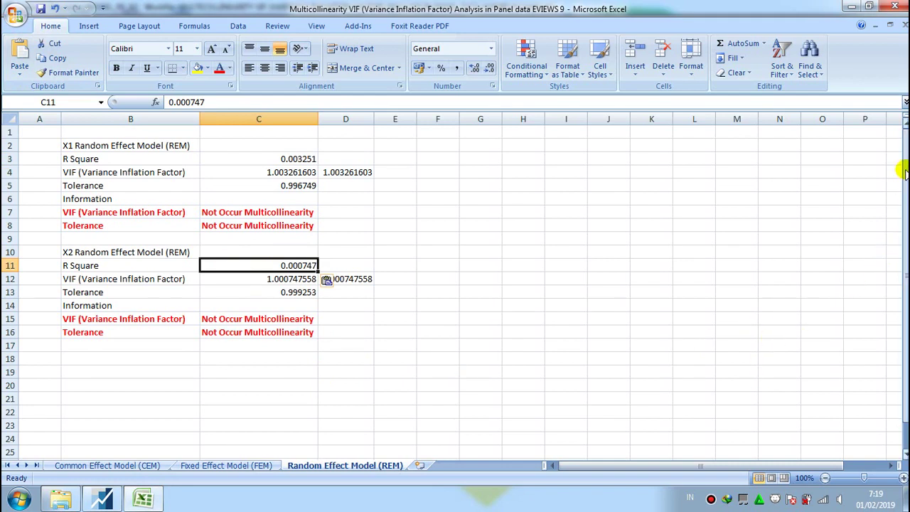
Step: Close Excel without saving the workbook changes, and close the model_re_x2 equation in EViews
left_click(896, 7)
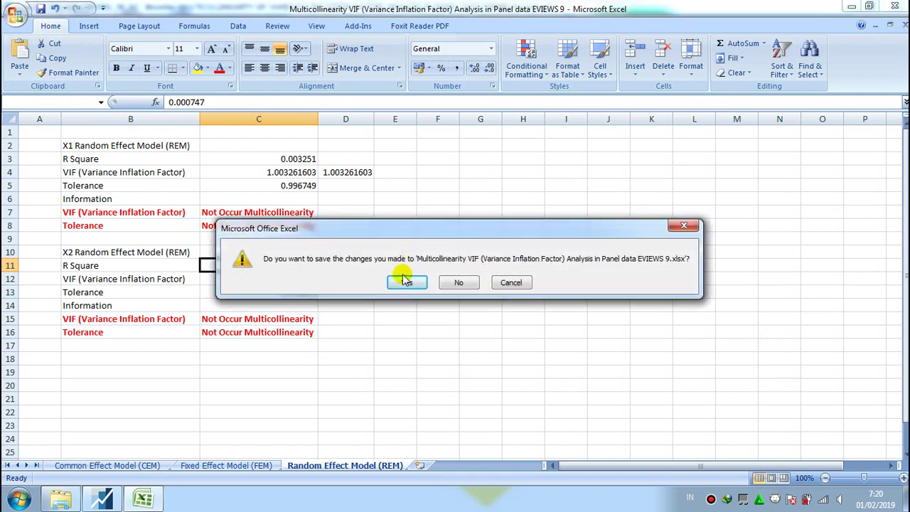
left_click(458, 283)
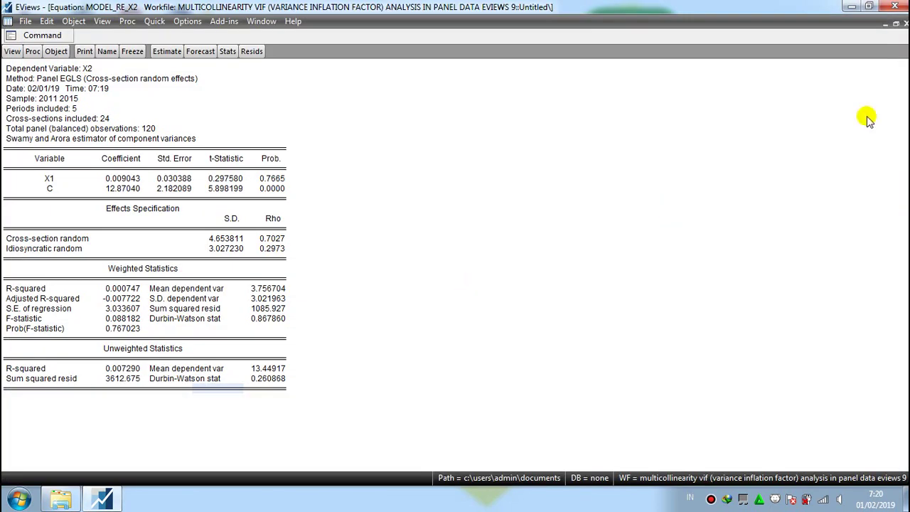
left_click(905, 23)
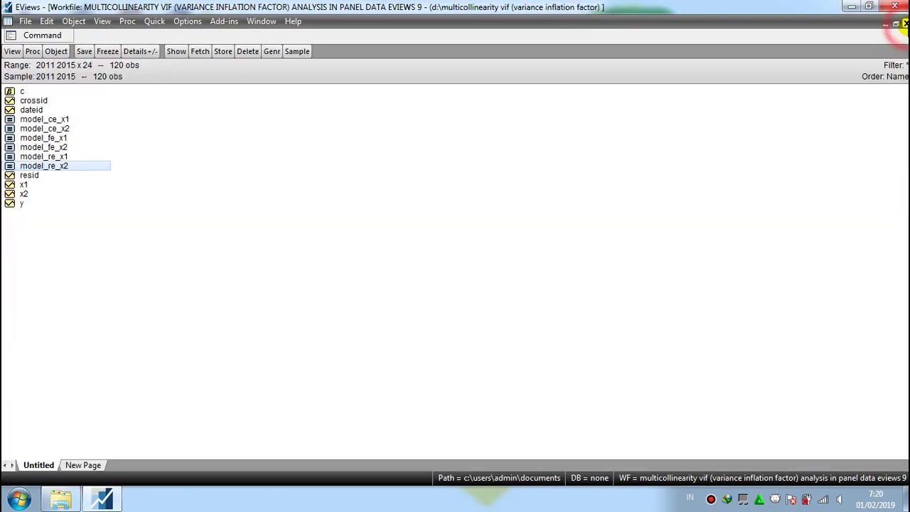
left_click(560, 162)
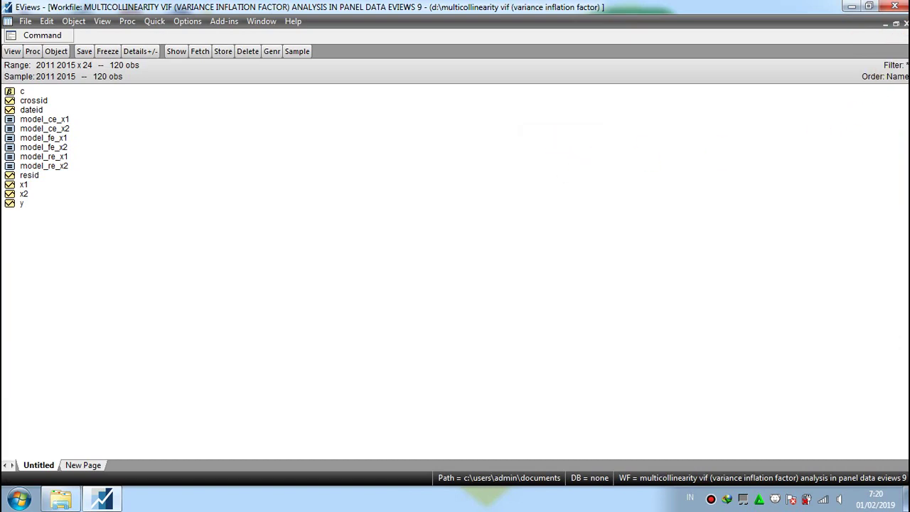
Step: Exit EViews, saving the changed workfile with double precision series storage and no compression
left_click(896, 8)
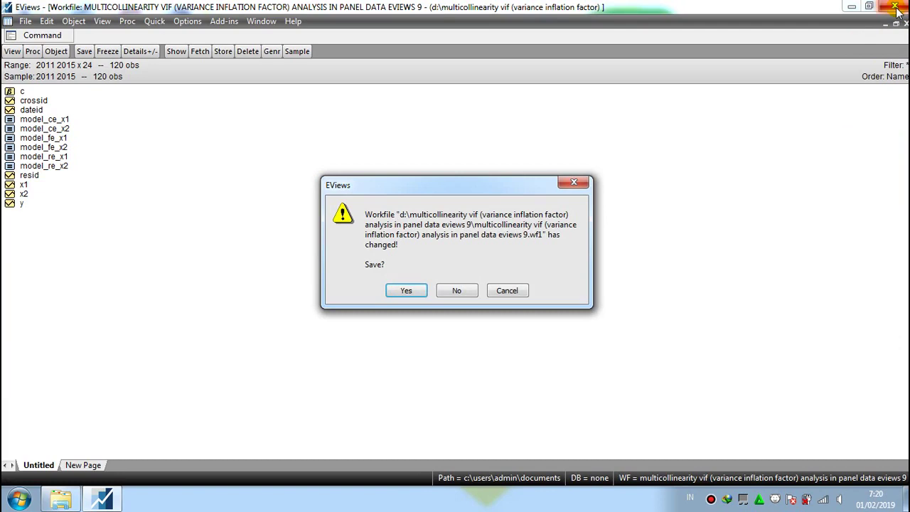
left_click(408, 292)
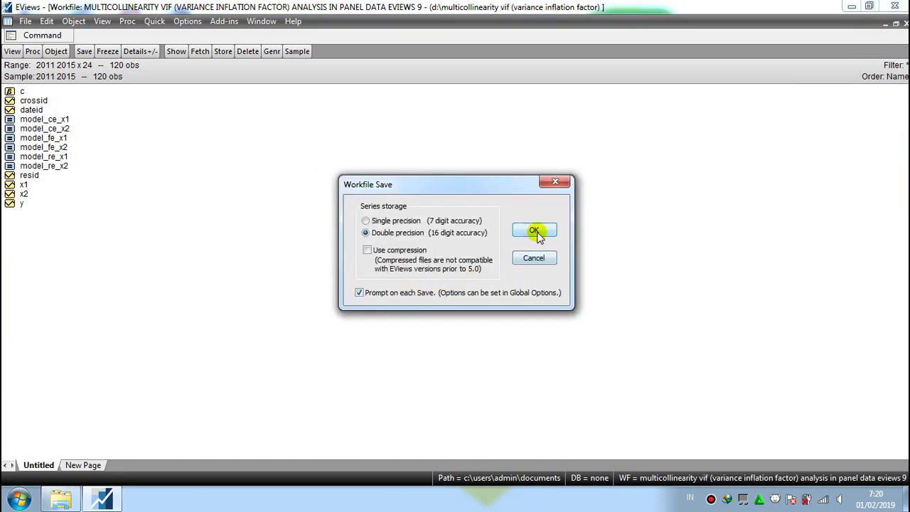
left_click(534, 233)
left_click(537, 235)
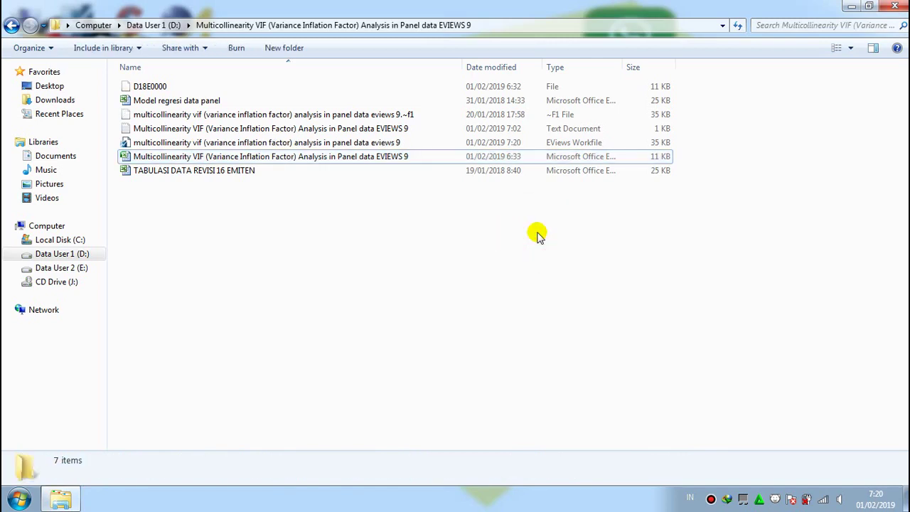